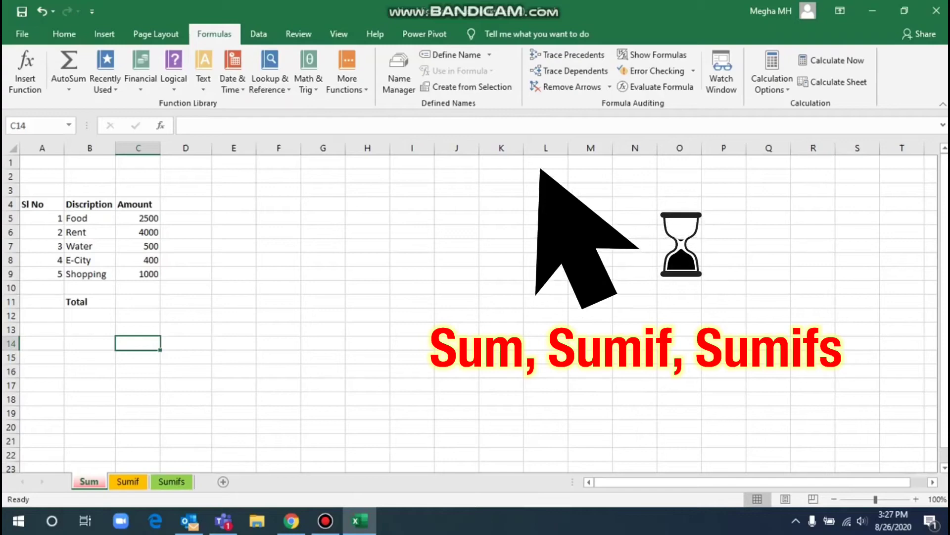
- Examine the expense descriptions and their amounts in the table on the Sum sheet
key(Up)
key(Up)
key(Up)
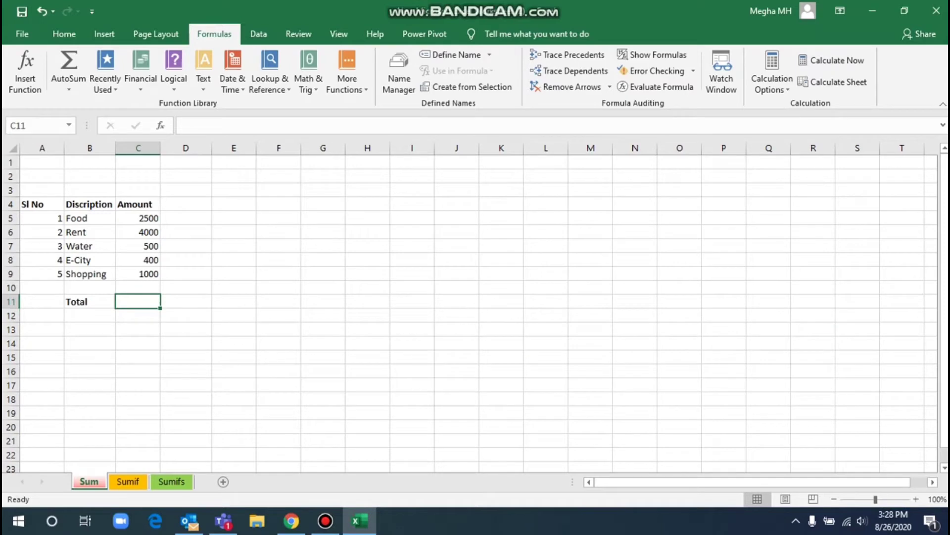
key(Up)
key(Up)
key(Up)
key(Up)
key(Down)
key(Left)
key(Up)
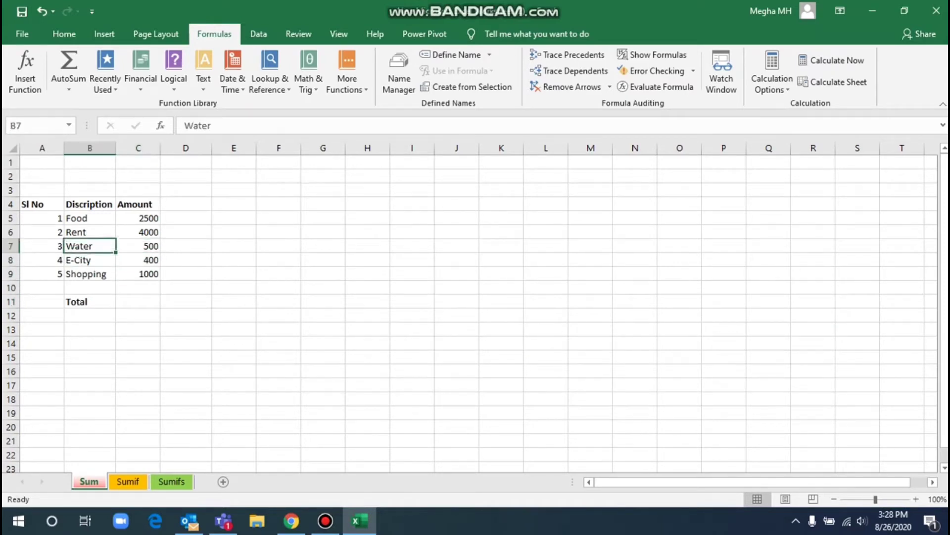
key(Up)
key(Up)
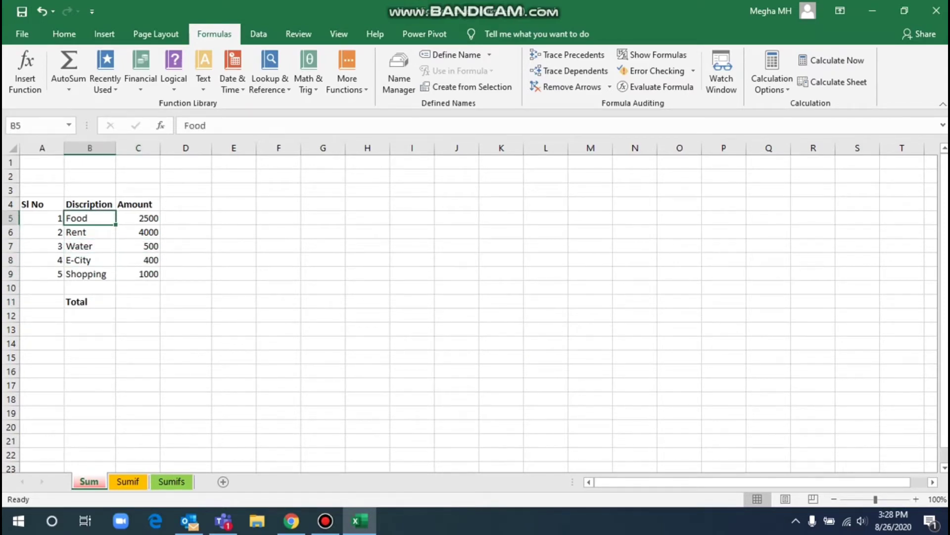
key(Right)
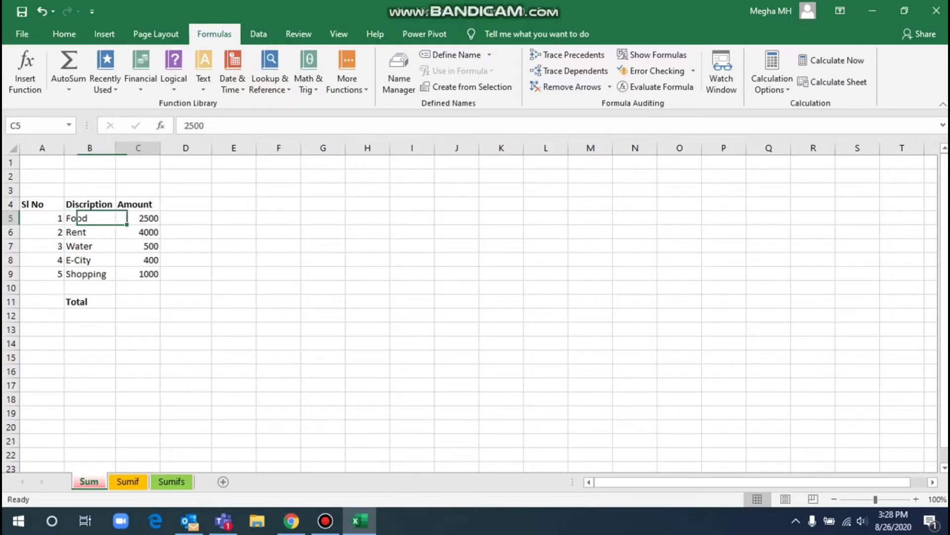
key(Right)
key(Left)
- Total the expense amounts in cell C11 with the formula =SUM(C5:C9)
key(Down)
key(Down)
key(Down)
key(Down)
key(Down)
key(Down)
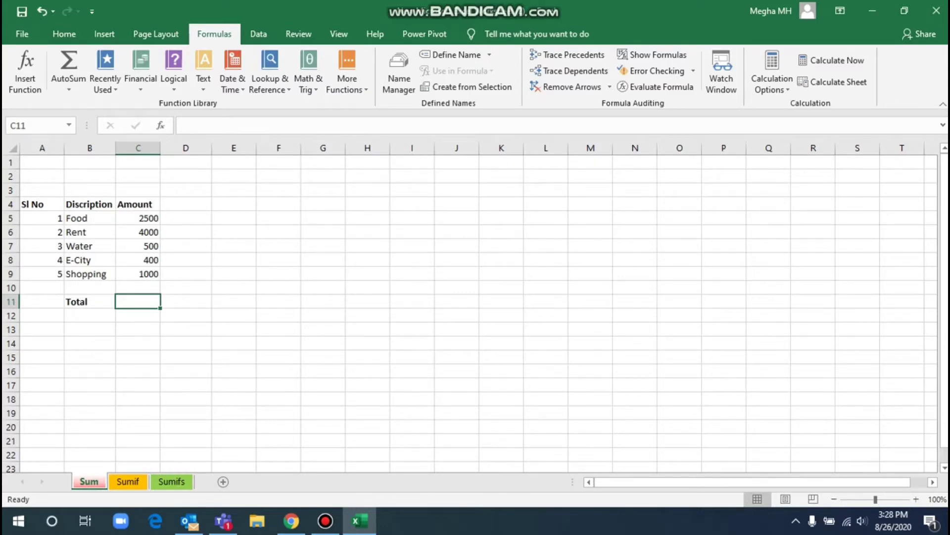
text(=sum)
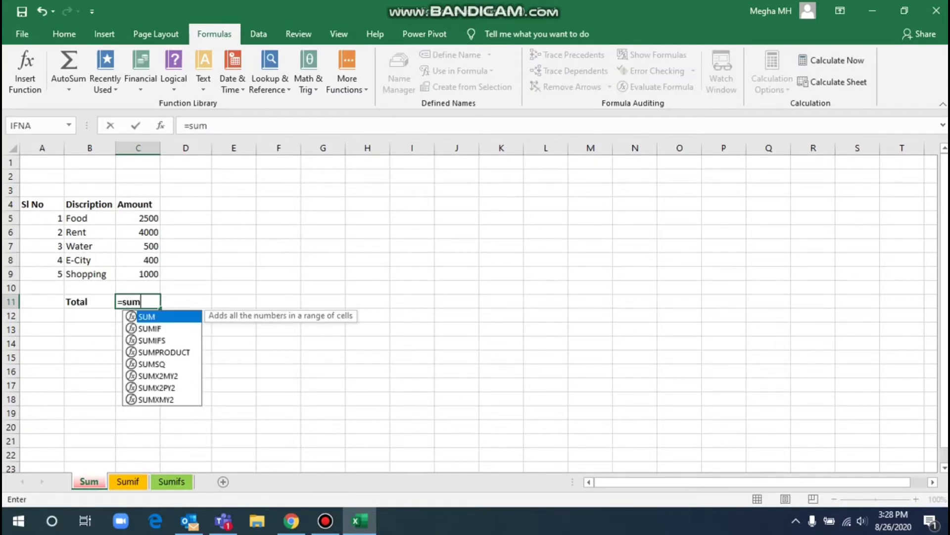
text(()
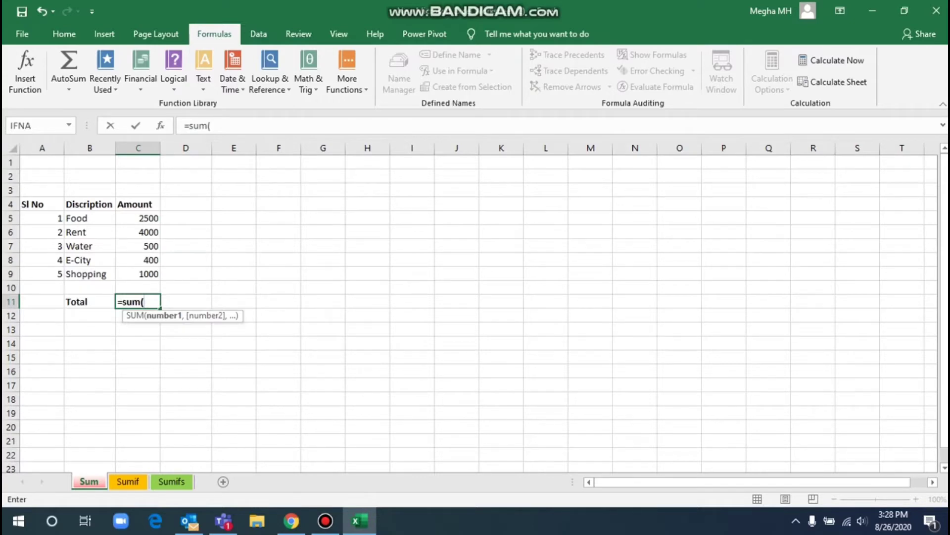
key(Up)
key(Up)
key(Up)
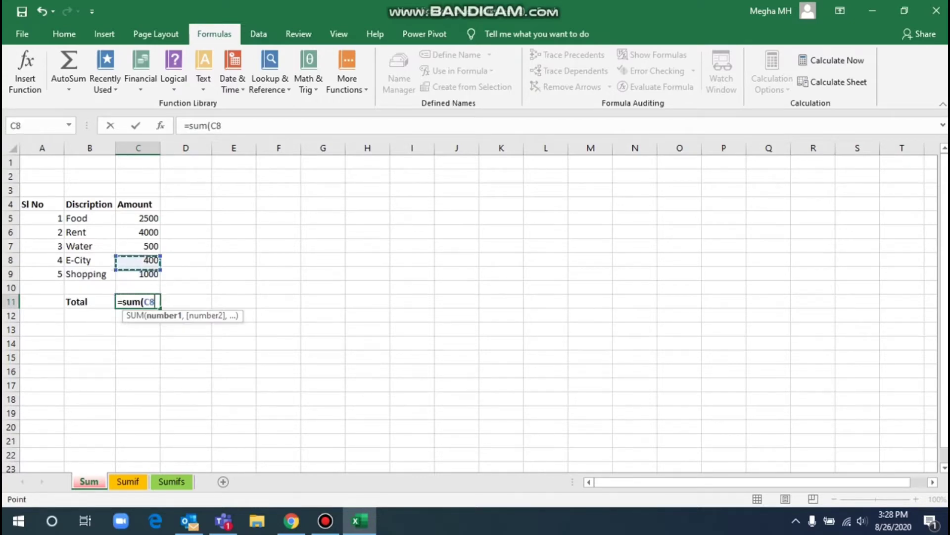
key(Up)
key(Up)
key(Up)
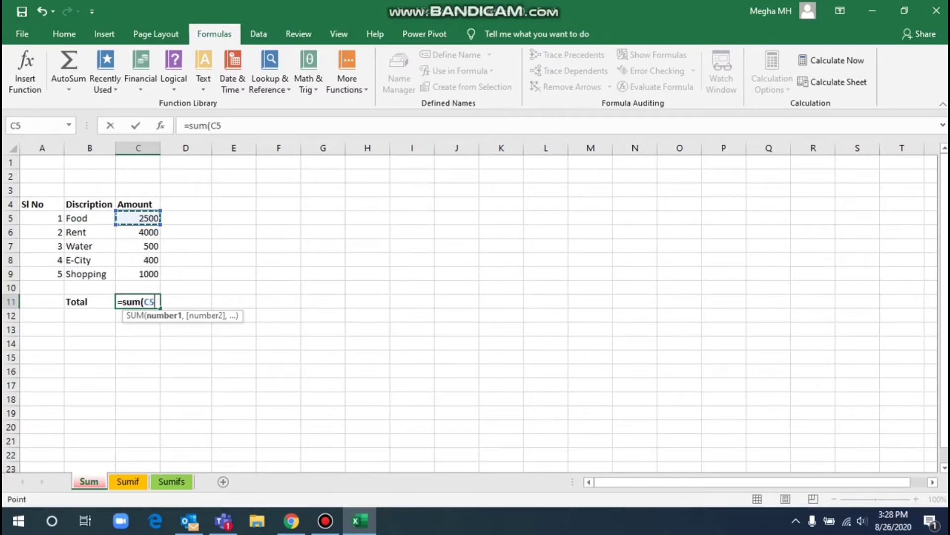
key(shift+Down)
key(shift+Down)
key(shift+Down)
key(shift+Down)
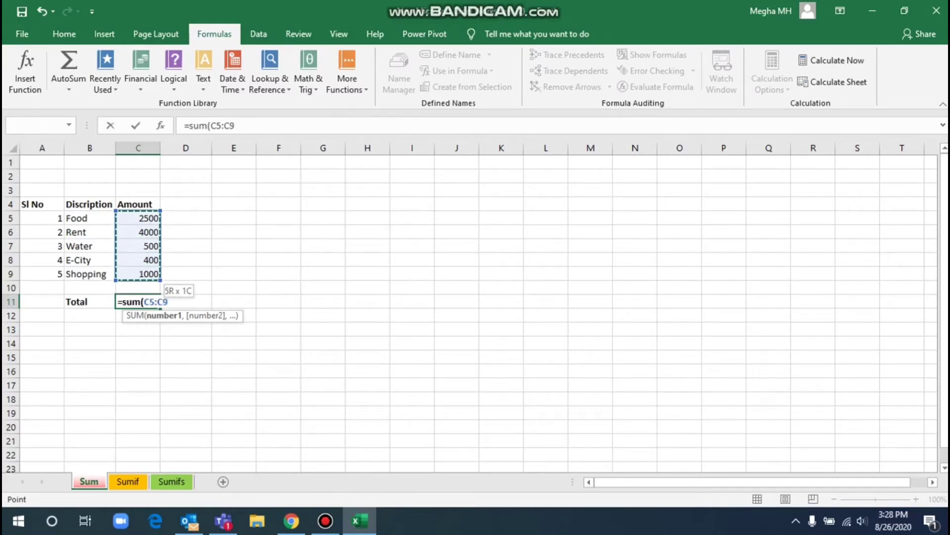
text())
key(Return)
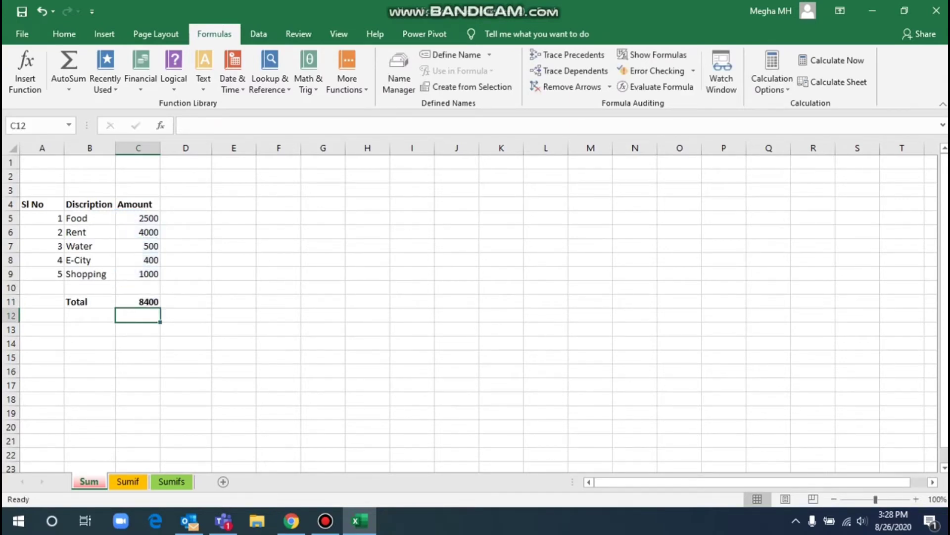
click(138, 301)
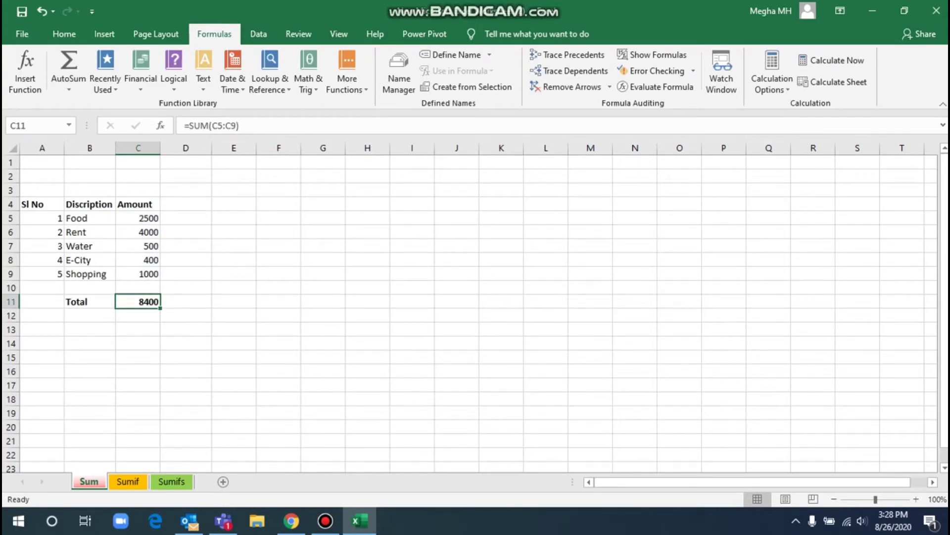
click(138, 315)
click(137, 301)
- Insert an AutoSum formula in cell D11 and set its range to the amounts in C5:C9
click(186, 302)
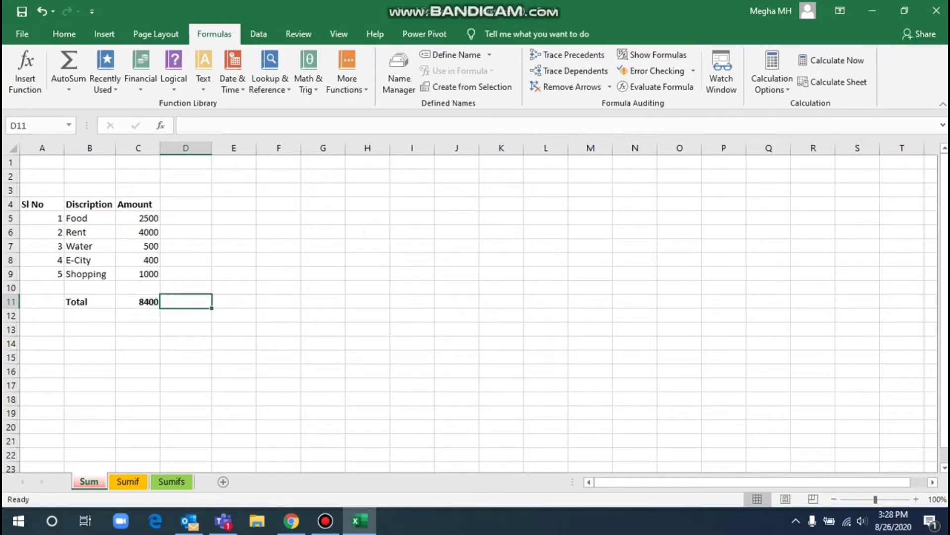
key(alt)
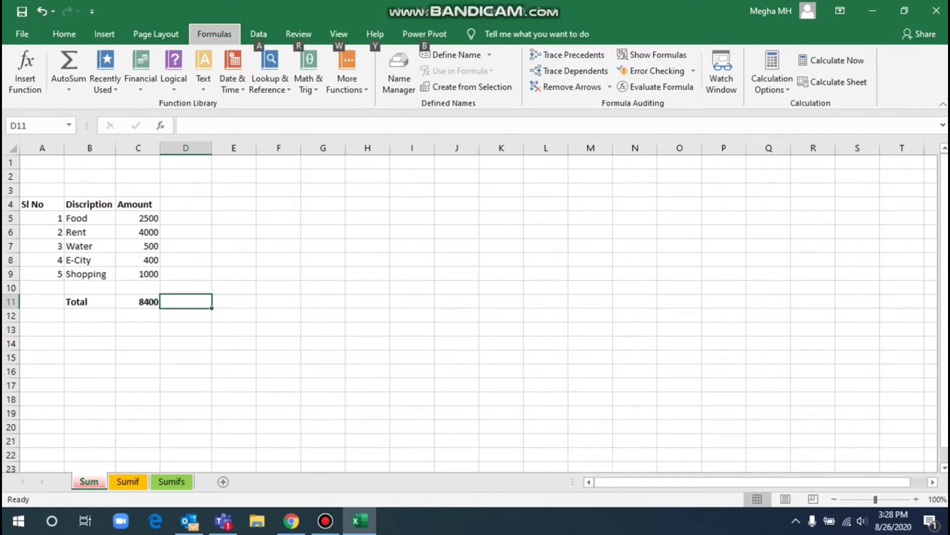
key(m)
key(u)
key(s)
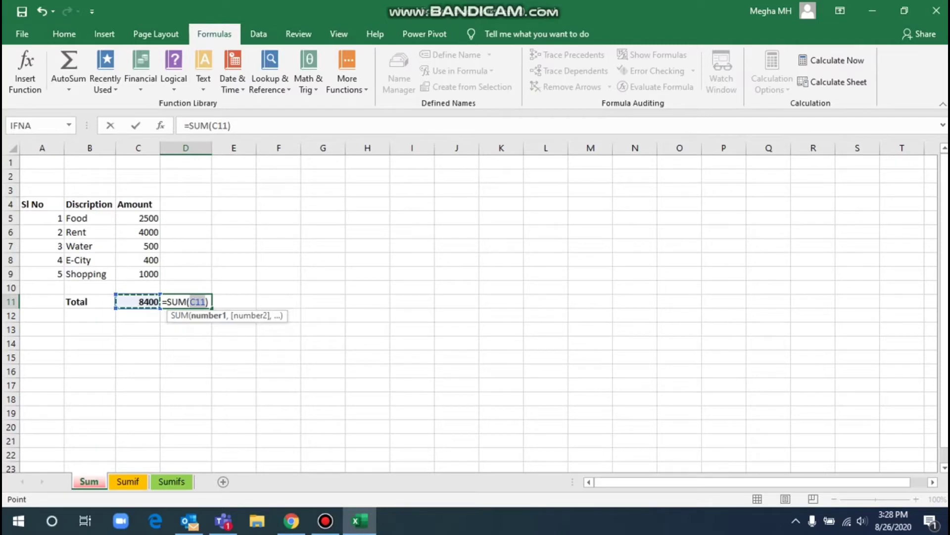
click(138, 218)
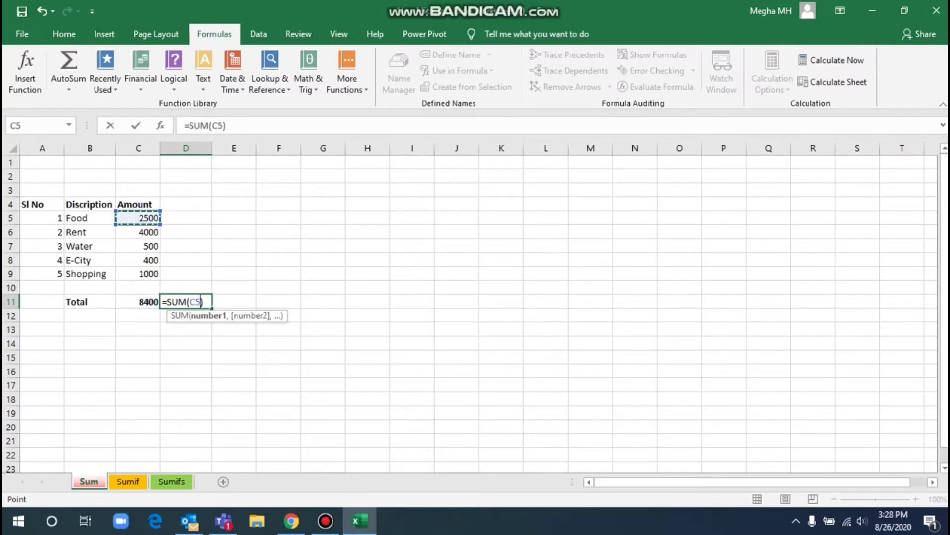
drag(141, 221, 146, 276)
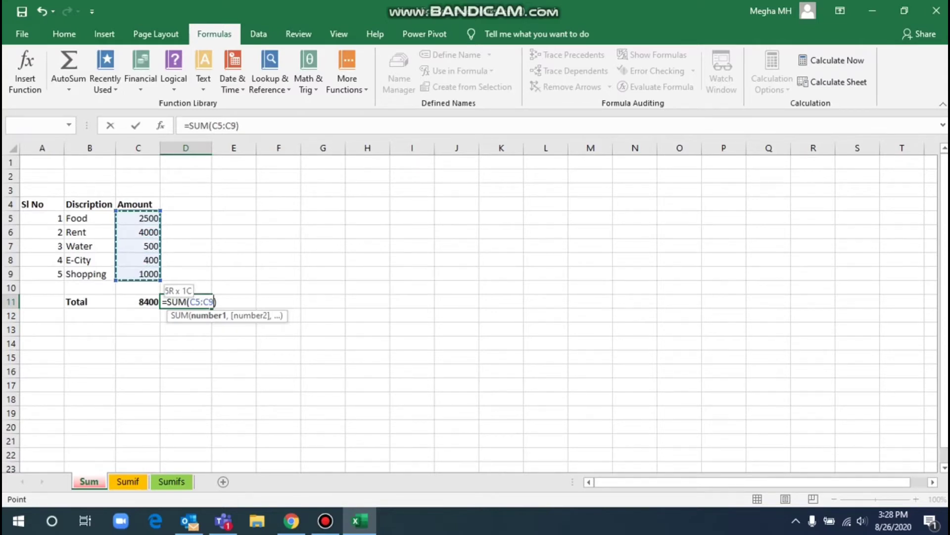
key(Return)
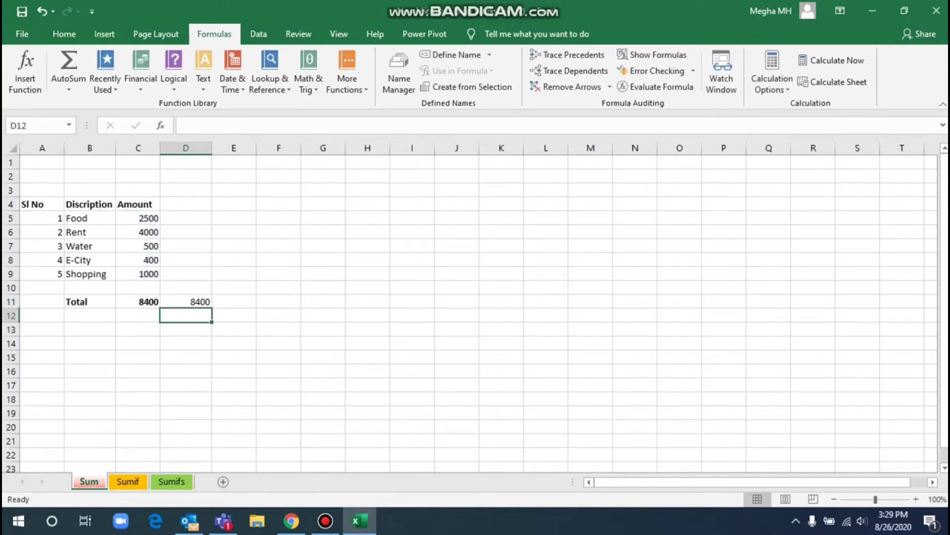
click(186, 302)
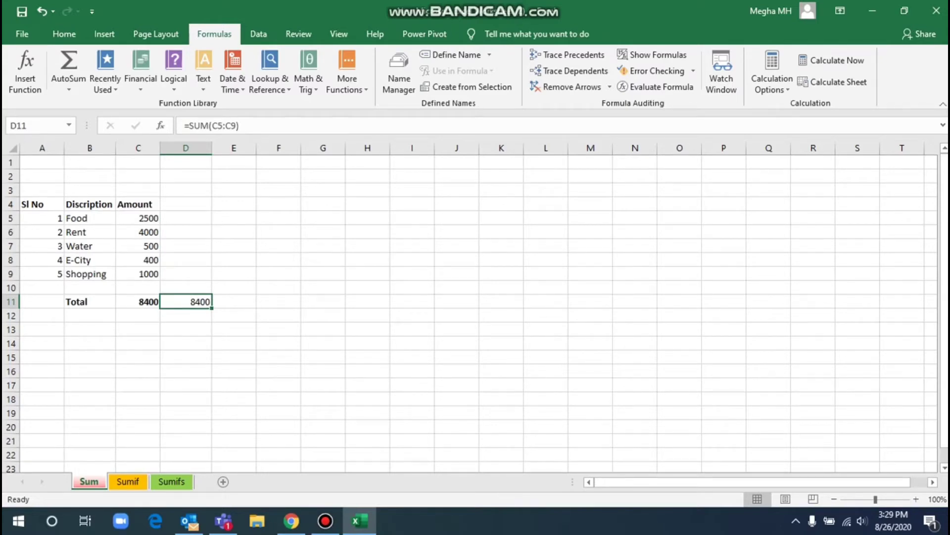
- Enter the shortcut note "Alt+M+U+S" in cell E11 and autofit the column width to it
click(234, 302)
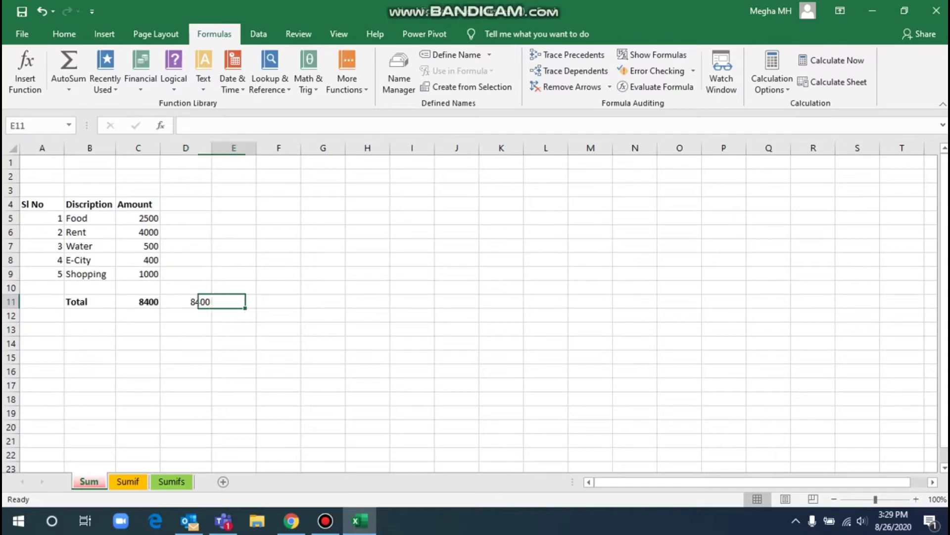
text(Al)
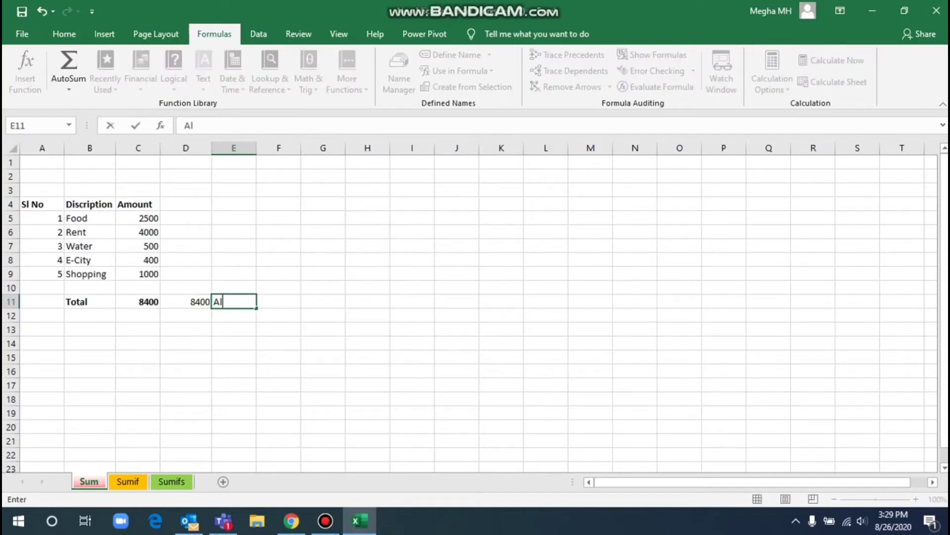
text(t+M+U+S)
key(Return)
key(Up)
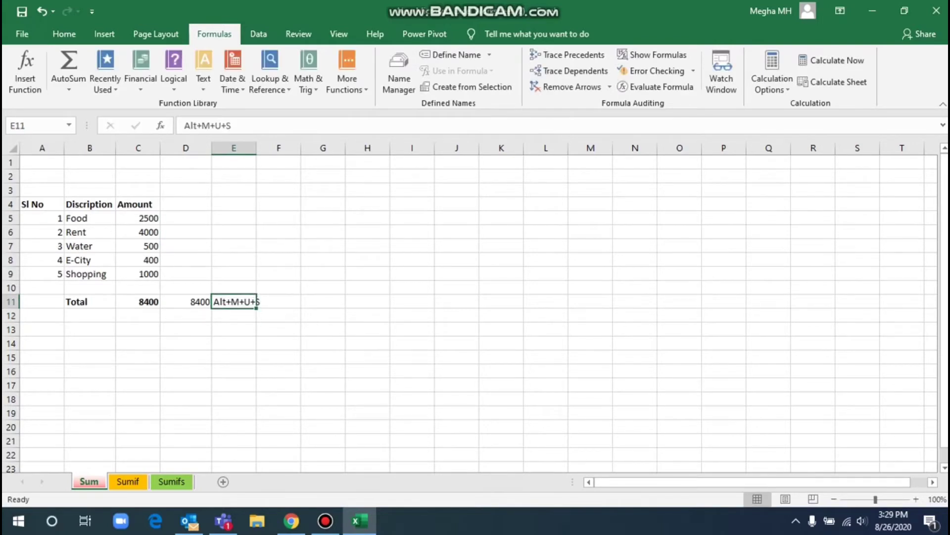
key(alt+o)
key(c)
key(a)
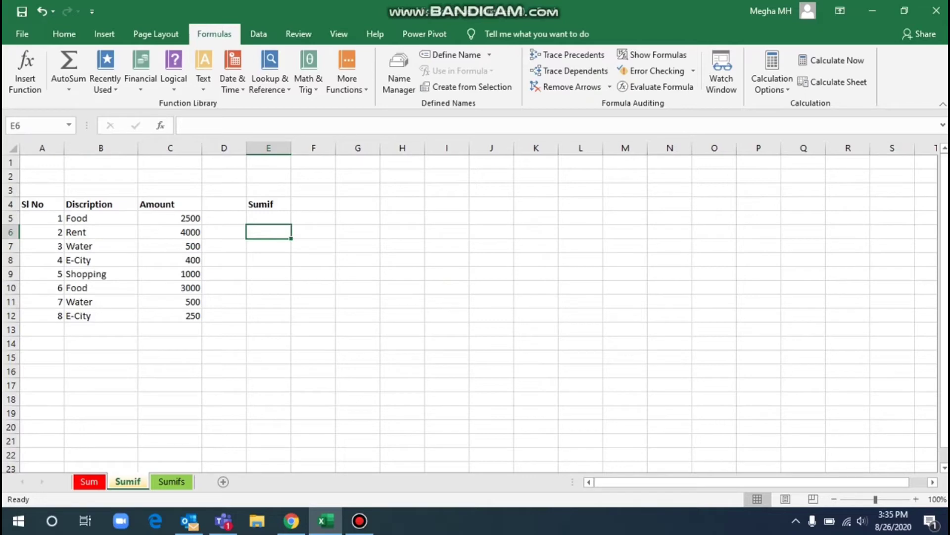
- Begin a SUMIF formula in cell E6 of the Sumif sheet with the descriptions B5:B12 as the range
text(=sum)
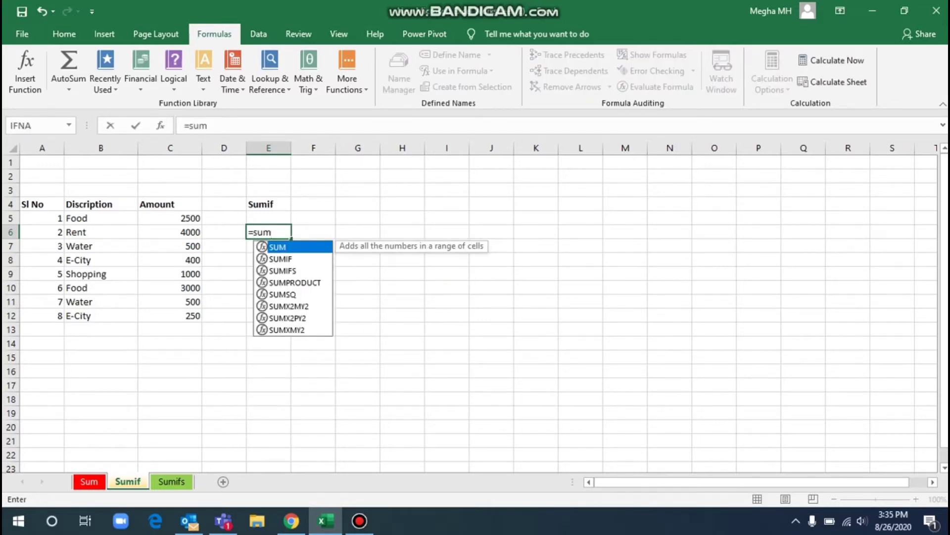
text(if()
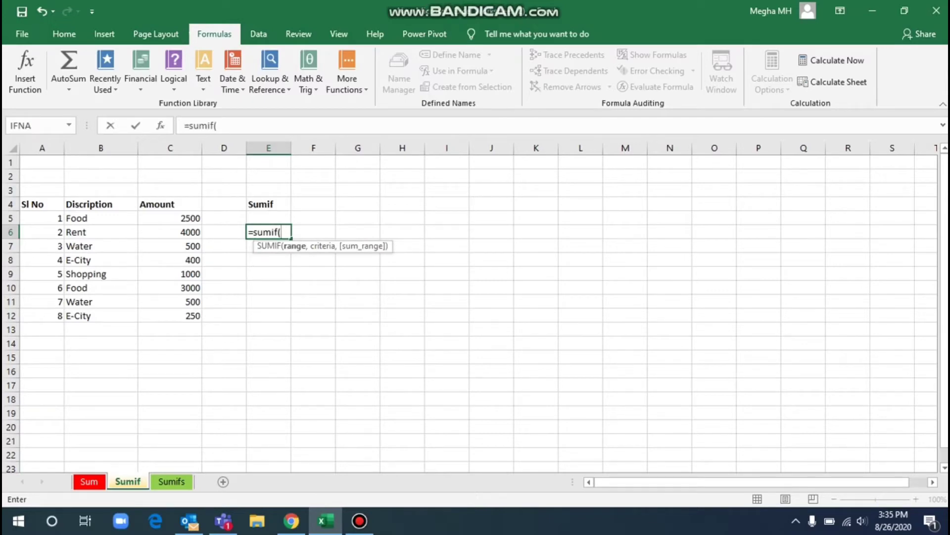
key(Left)
key(Left)
key(Left)
key(Up)
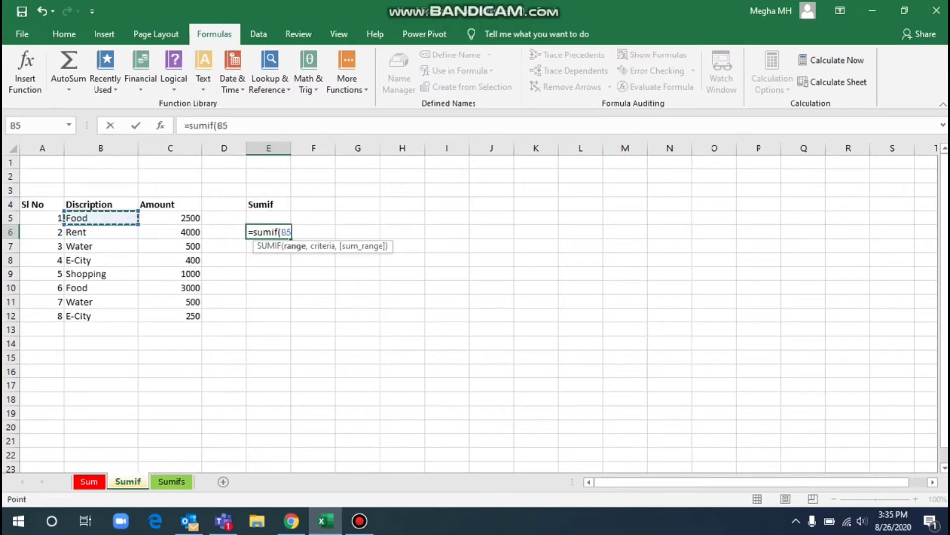
key(ctrl+shift+Down)
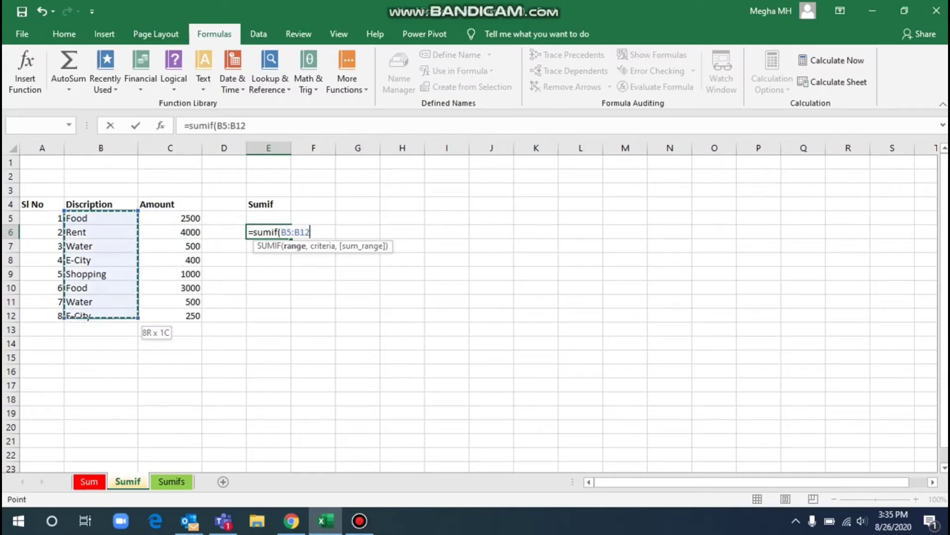
text(,)
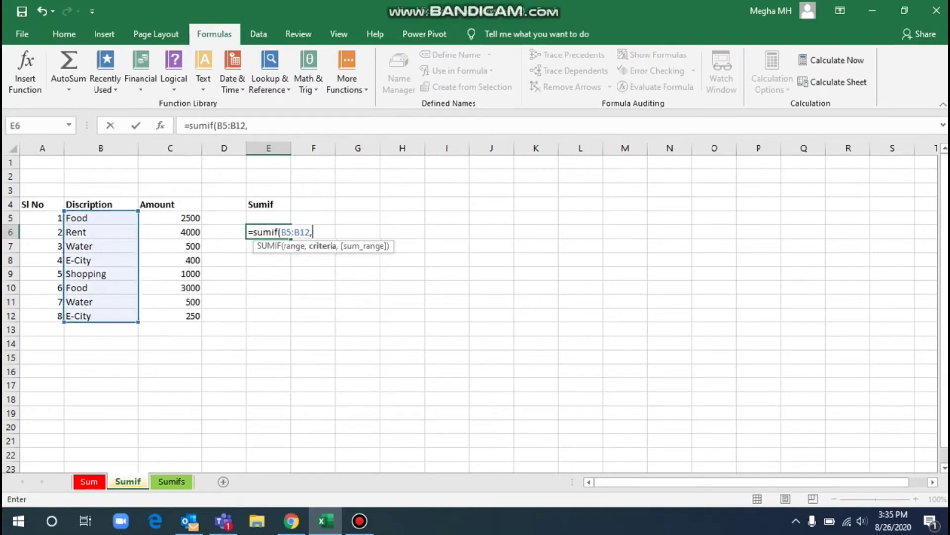
- Complete the SUMIF formula in E6 with the criterion "Food" and the sum range C5:C12
text("Food",)
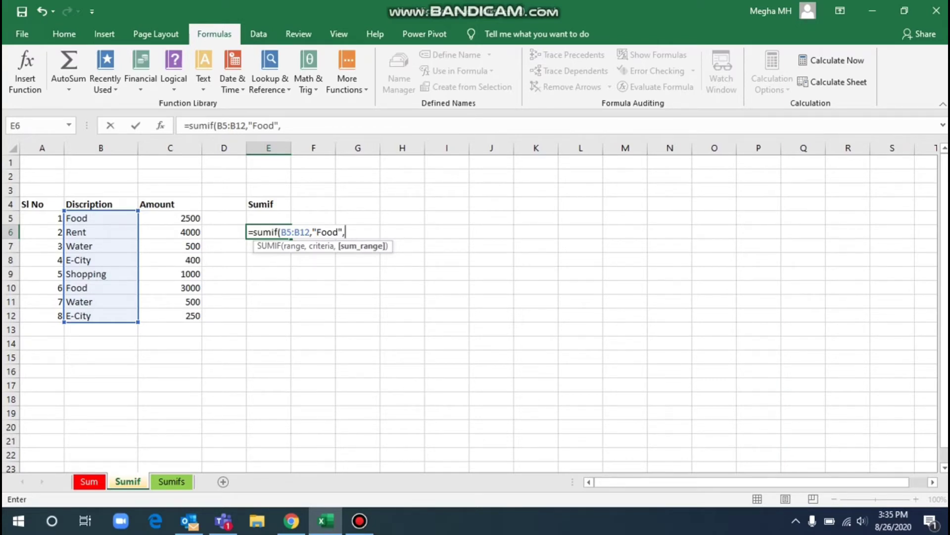
key(Left)
key(Left)
key(Up)
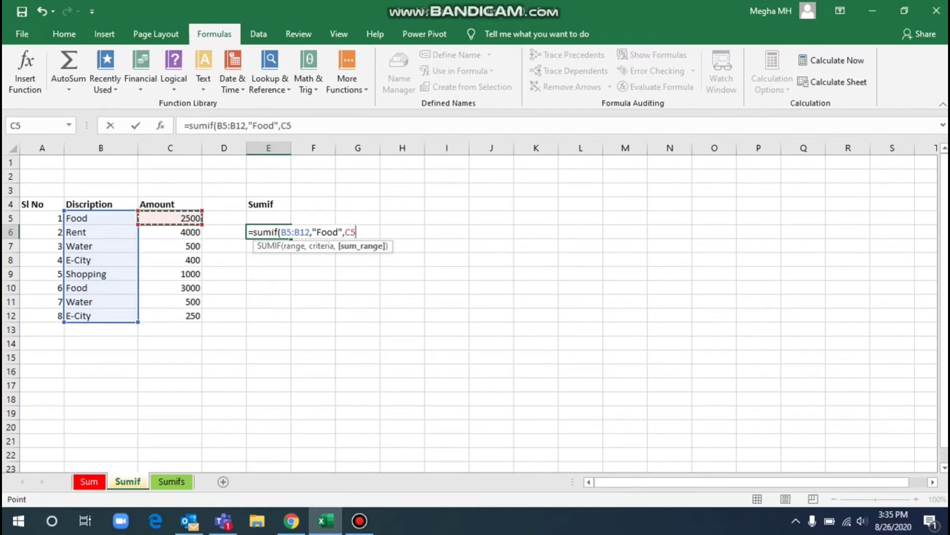
key(ctrl+shift+Down)
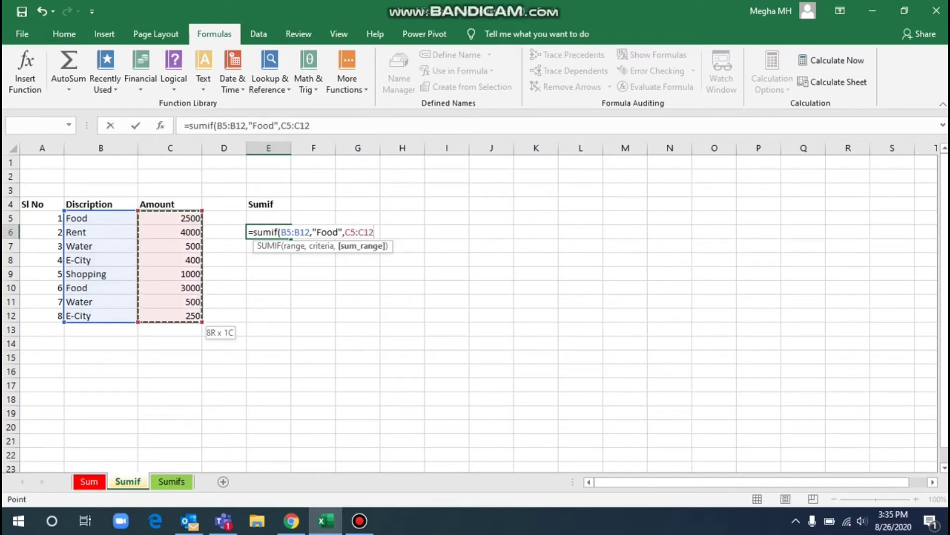
text())
key(Return)
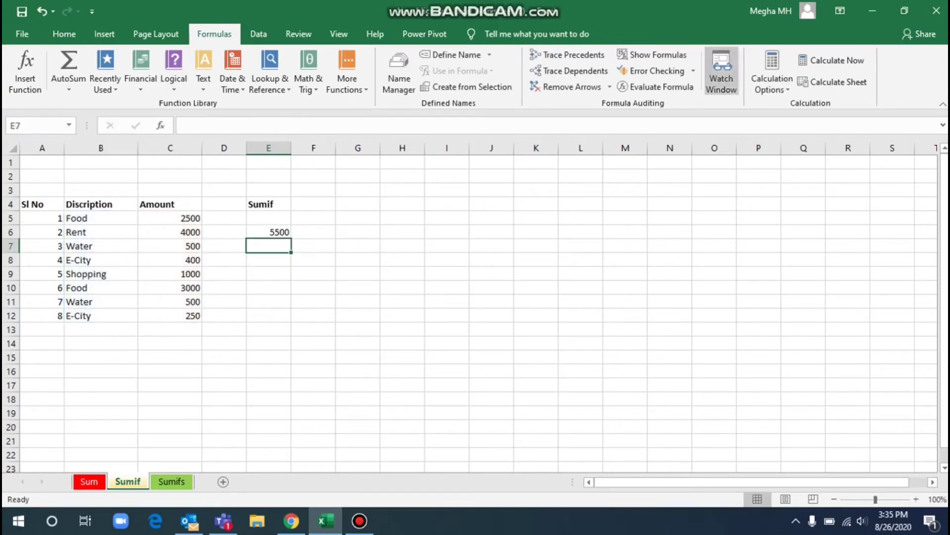
click(268, 232)
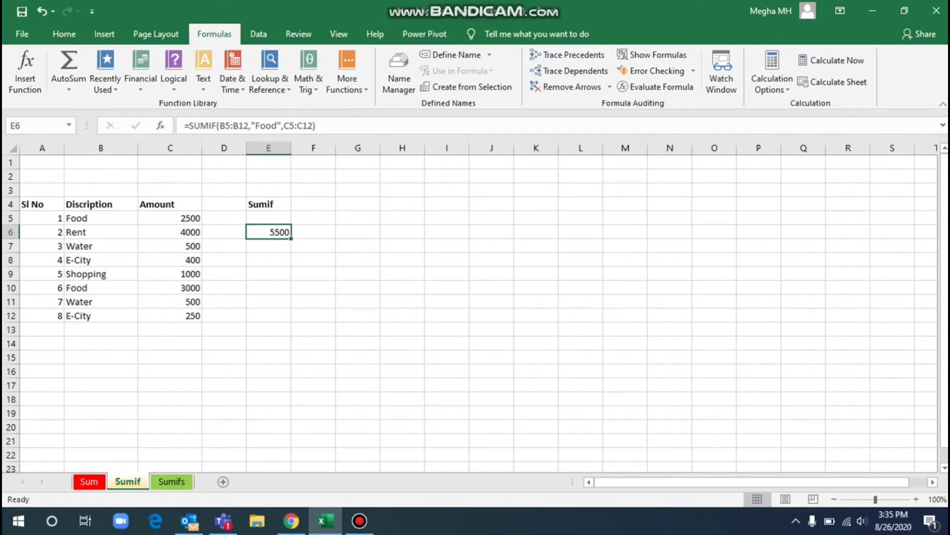
- Enter the two Food amounts as a manual check on the Sumif sheet, 2500 in G6 and 3000 in G7
key(Down)
key(Up)
key(Left)
key(Right)
key(Right)
key(Right)
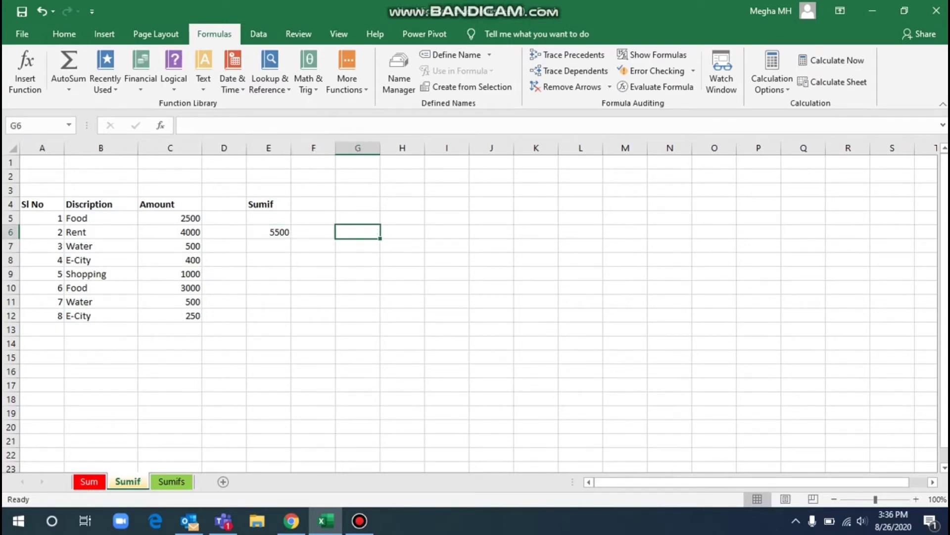
text(2500)
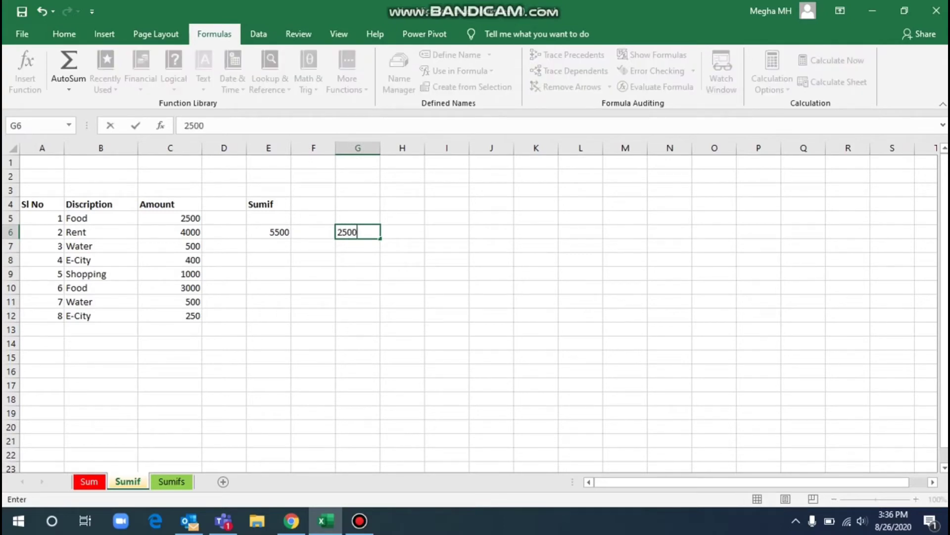
key(Return)
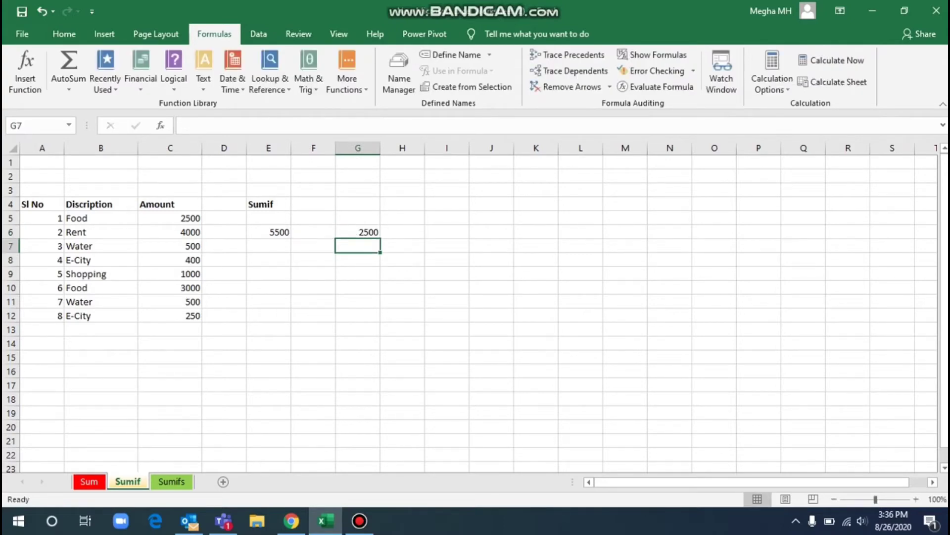
click(169, 287)
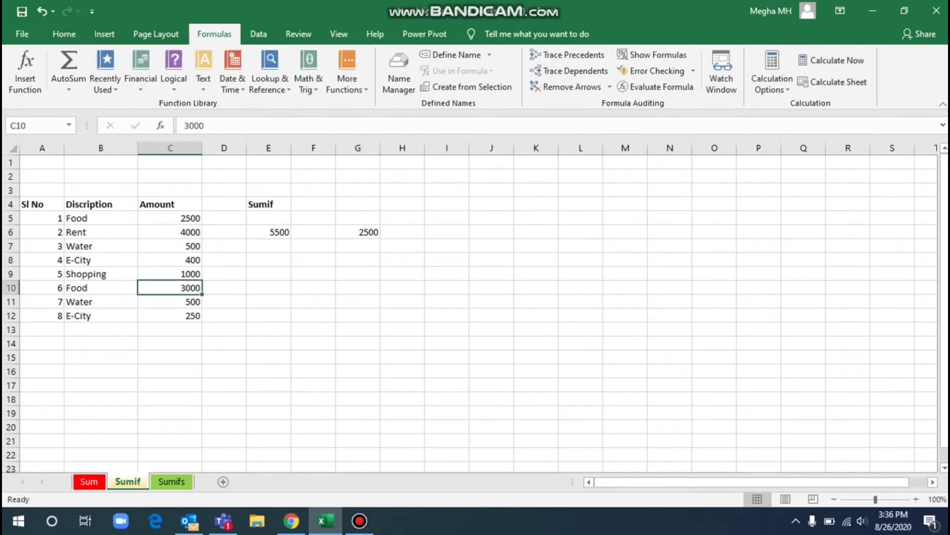
click(357, 246)
text(3000)
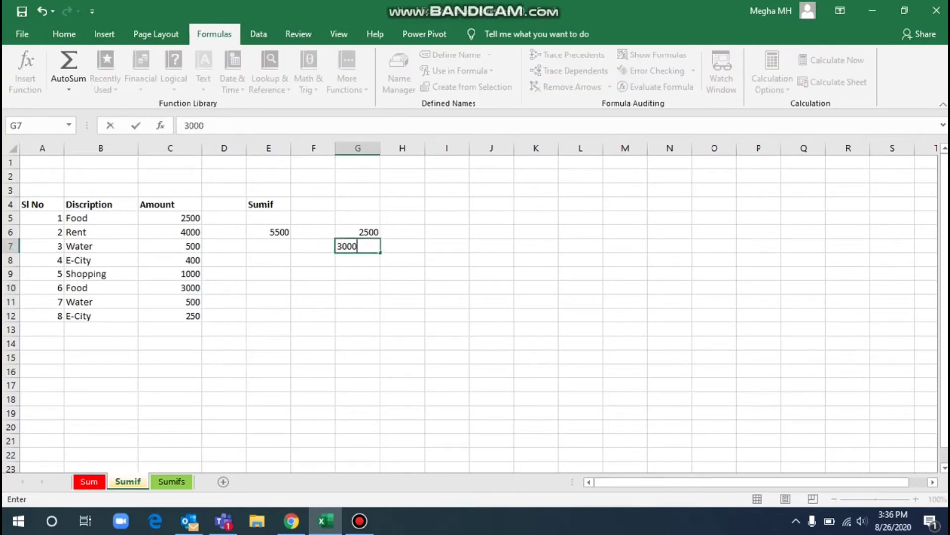
key(Return)
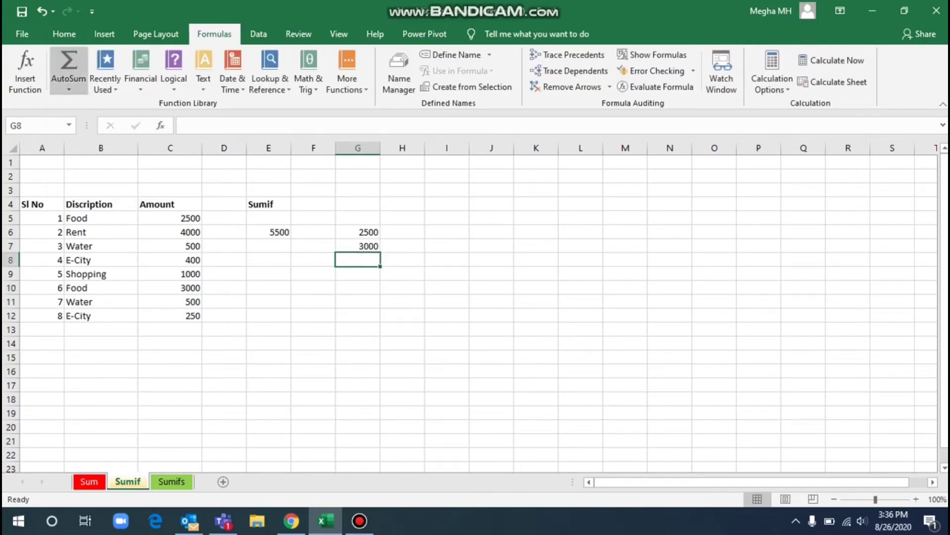
- Total the check amounts G6:G7 with an AutoSum formula in cell G8
click(69, 69)
key(Return)
click(358, 260)
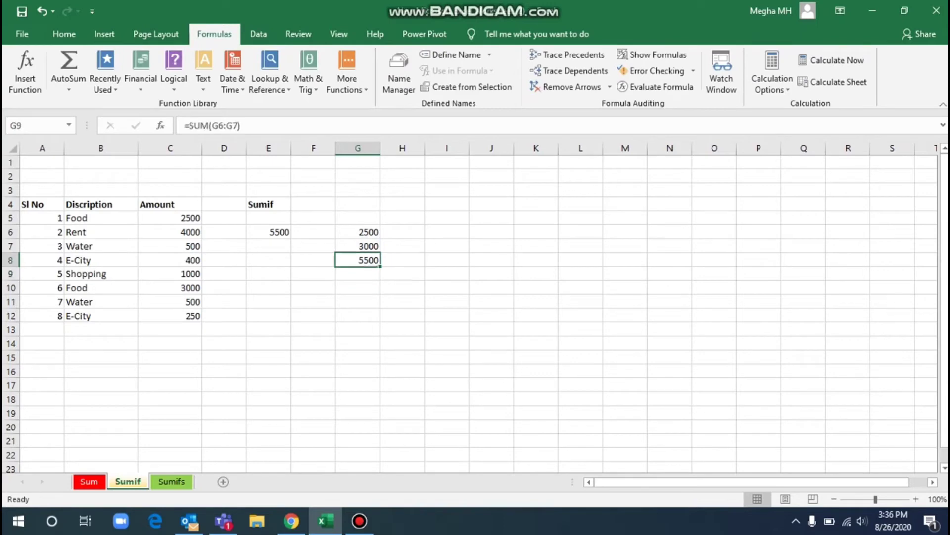
- Review the SUMIF formula in E6 against the descriptions and amounts in the expense table
drag(268, 218, 268, 231)
click(269, 231)
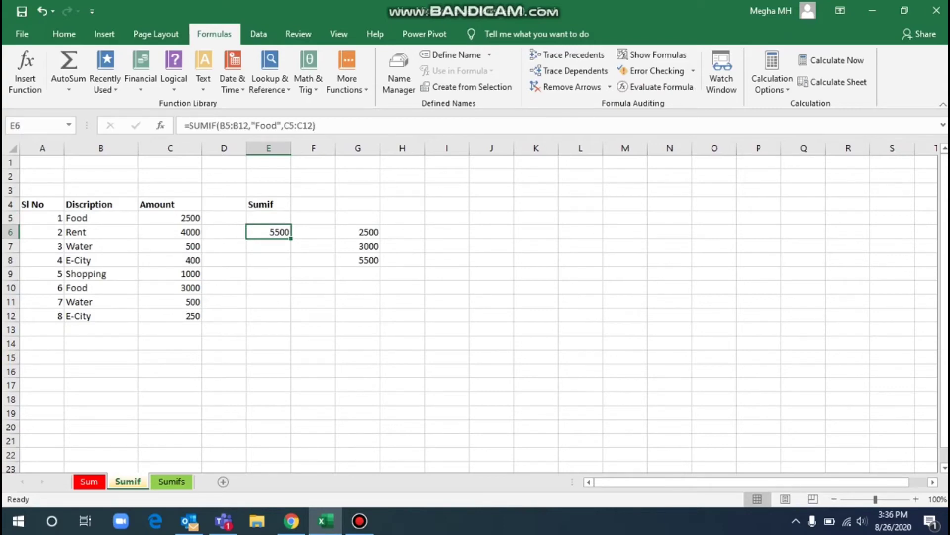
click(170, 232)
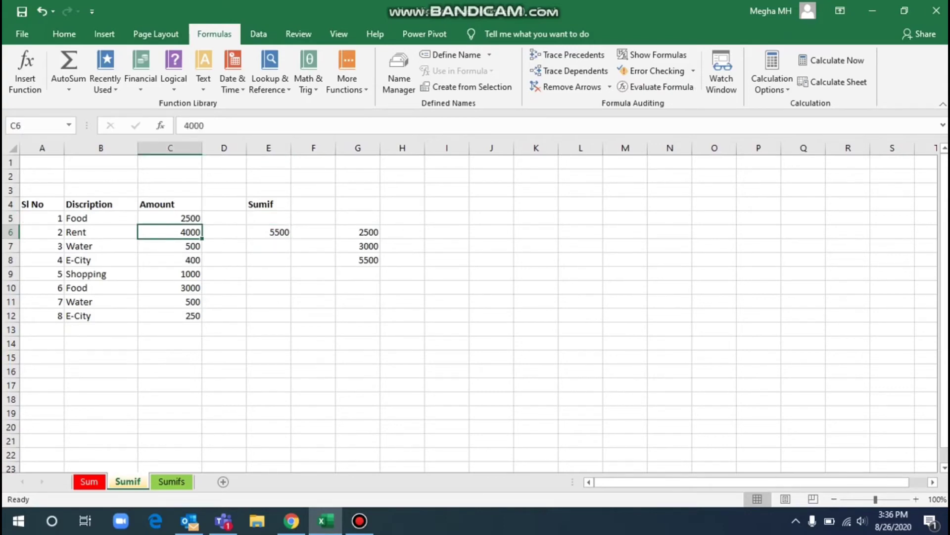
click(269, 231)
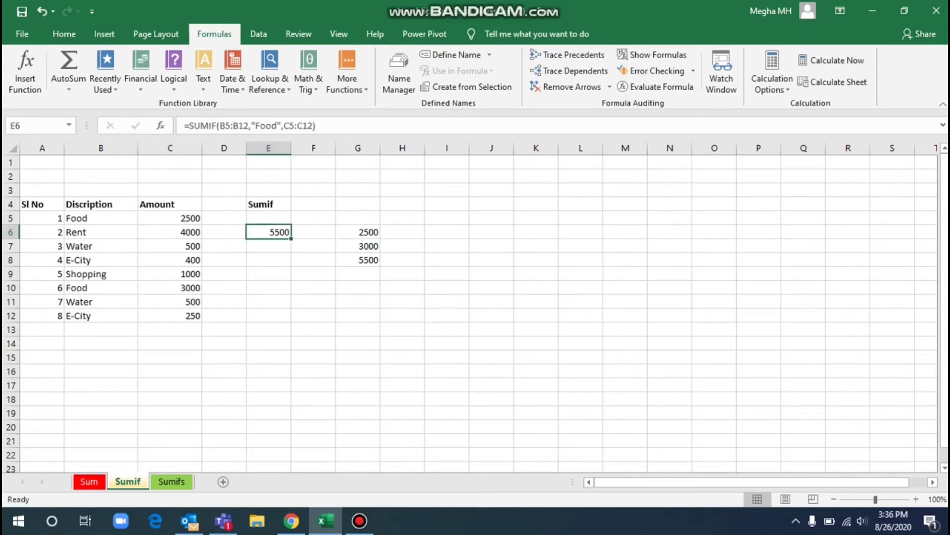
click(101, 260)
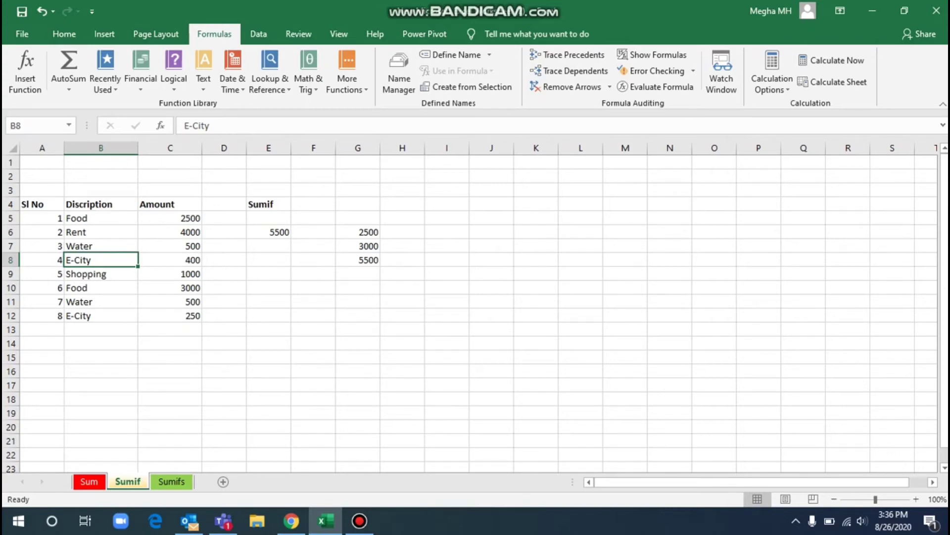
click(170, 232)
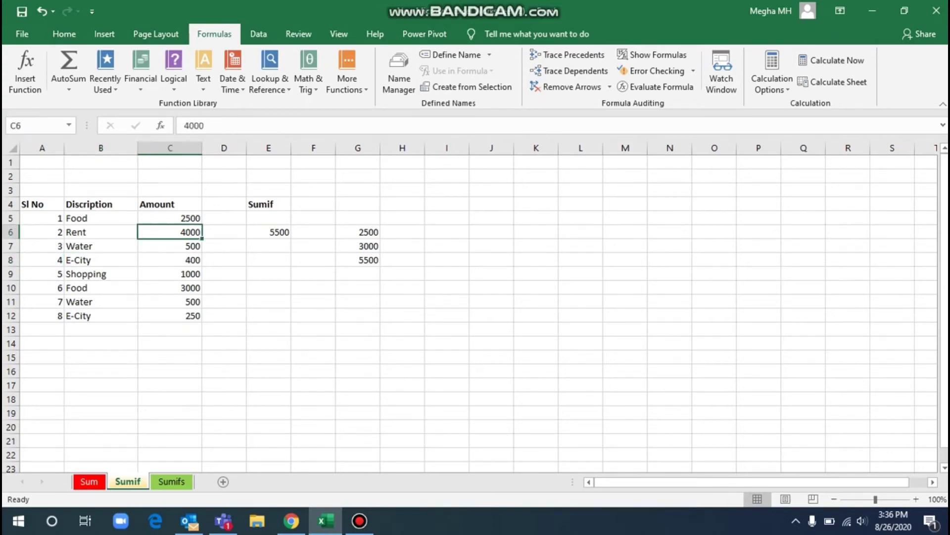
click(268, 232)
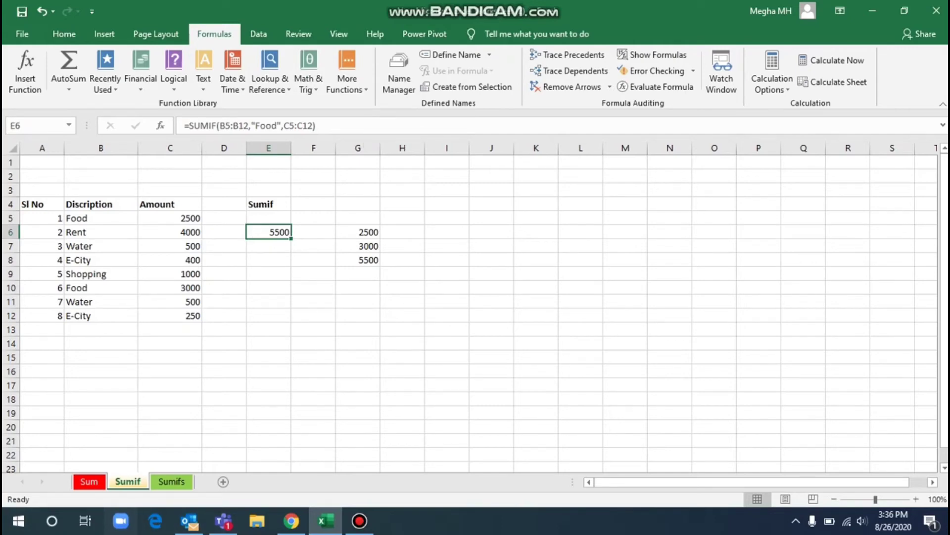
- Open the Sumifs sheet and examine the Paid to column and the criteria pairs listed under the Sumifs heading
click(171, 481)
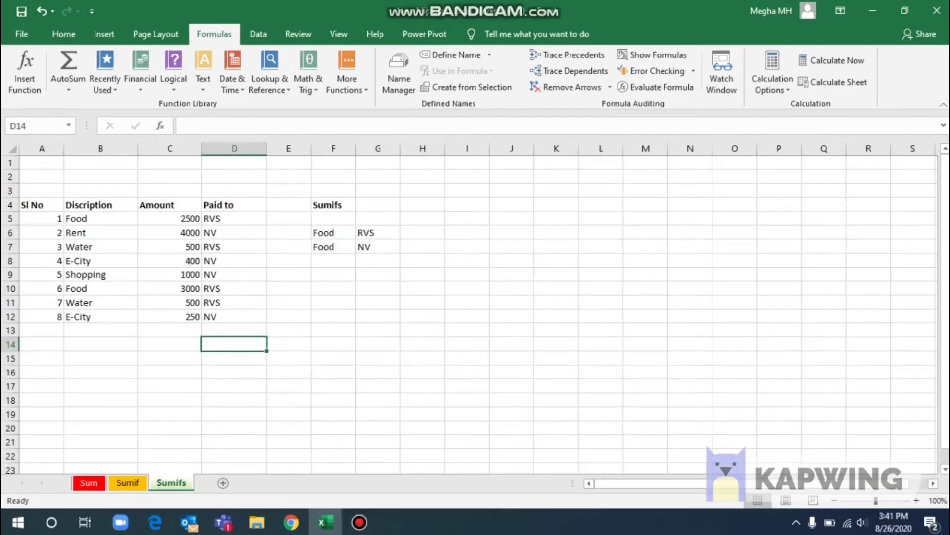
key(Up)
key(Up)
key(Up)
key(Up)
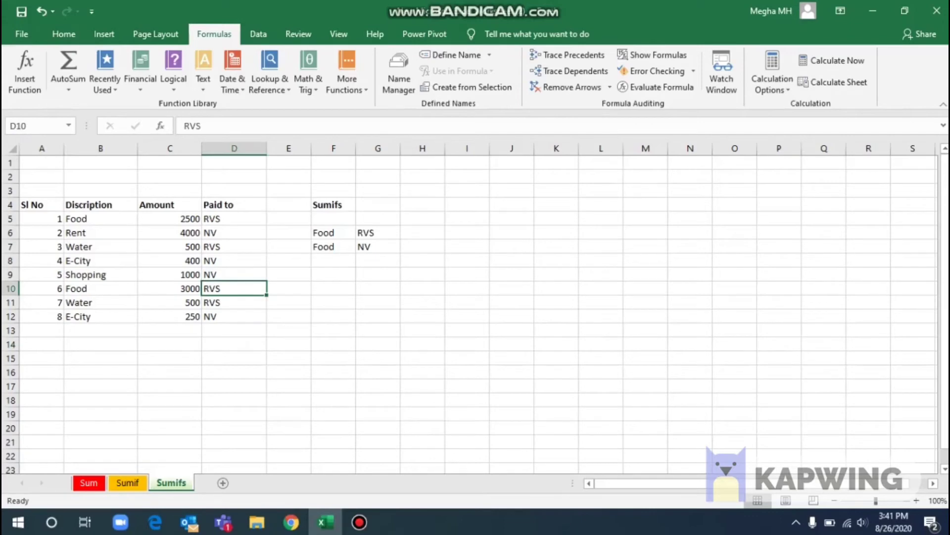
key(Up)
key(Up)
key(Up)
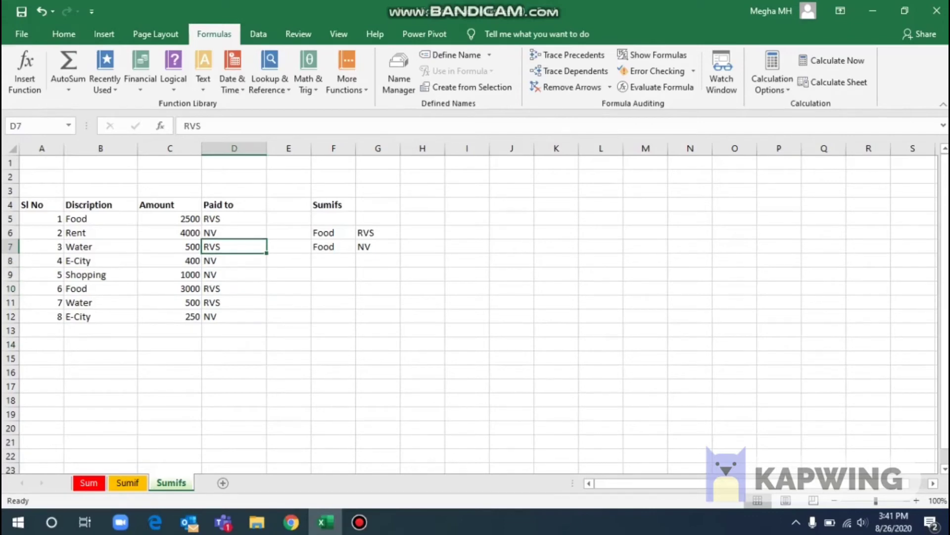
key(Right)
key(Right)
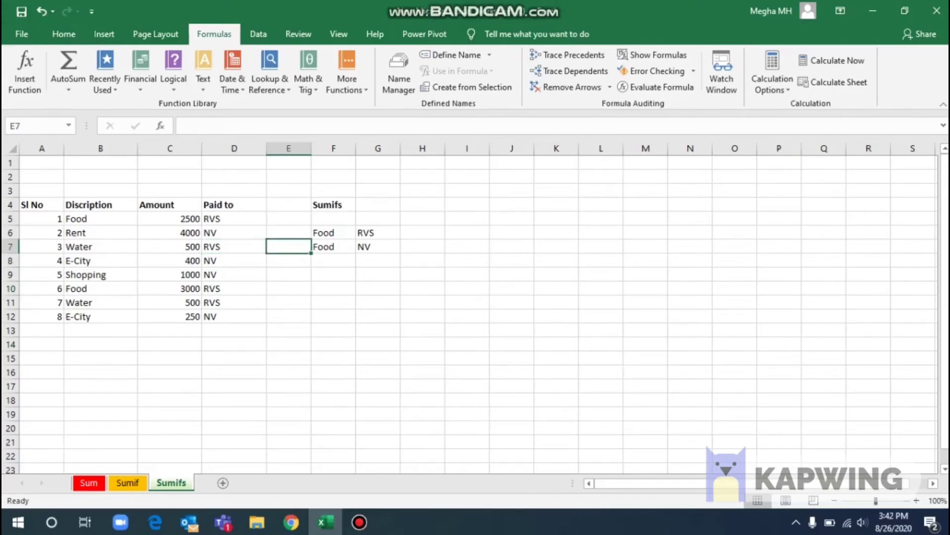
key(Up)
key(Right)
key(Right)
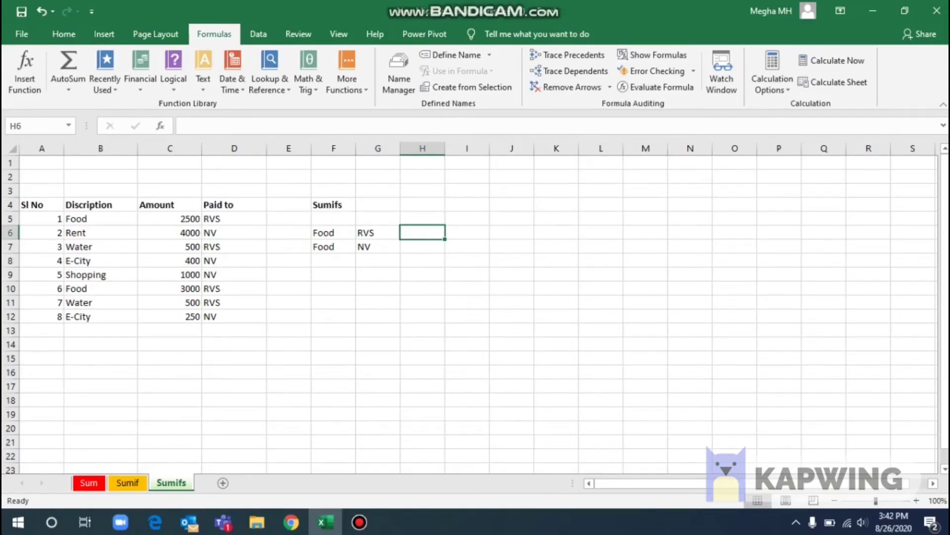
key(Left)
key(Left)
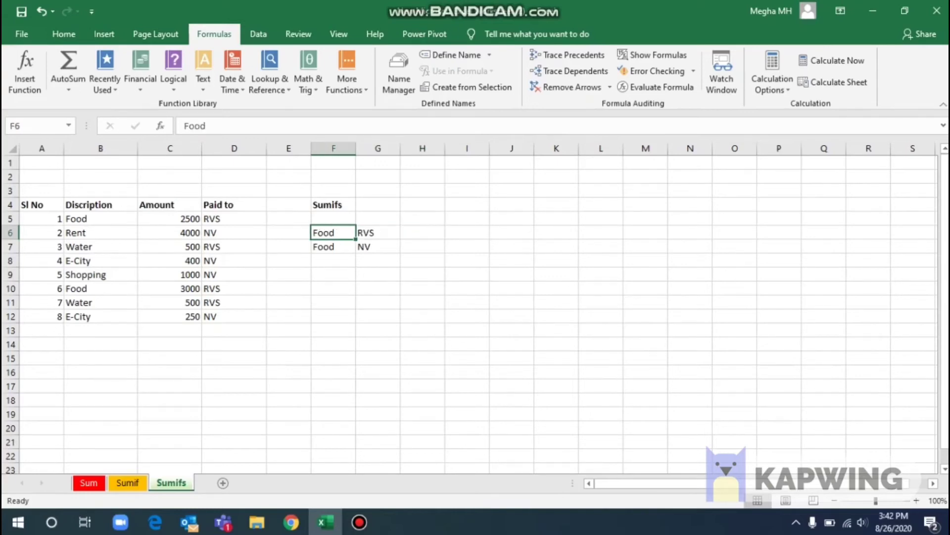
- Begin a SUMIFS formula in cell H6 with the amounts C5:C12 as the sum range
key(Right)
key(Right)
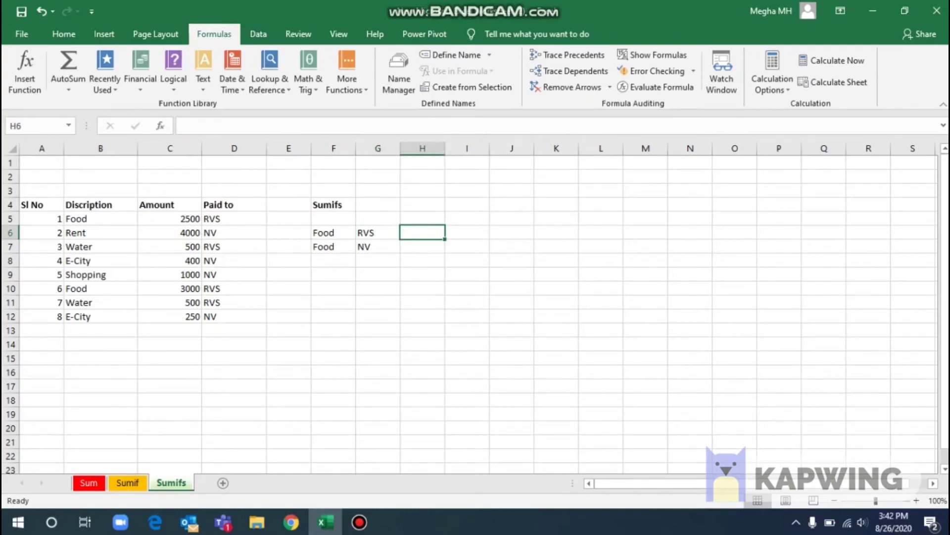
text(=sumi)
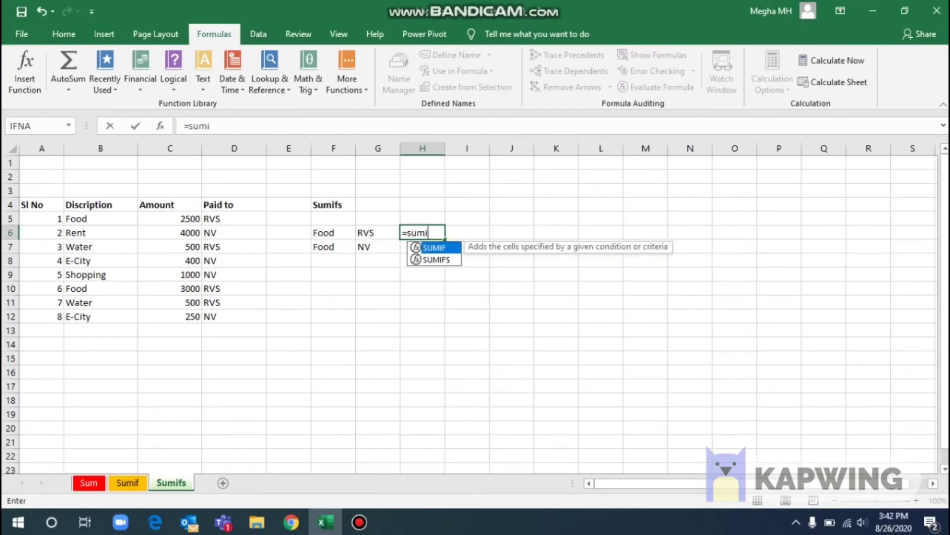
text(fs()
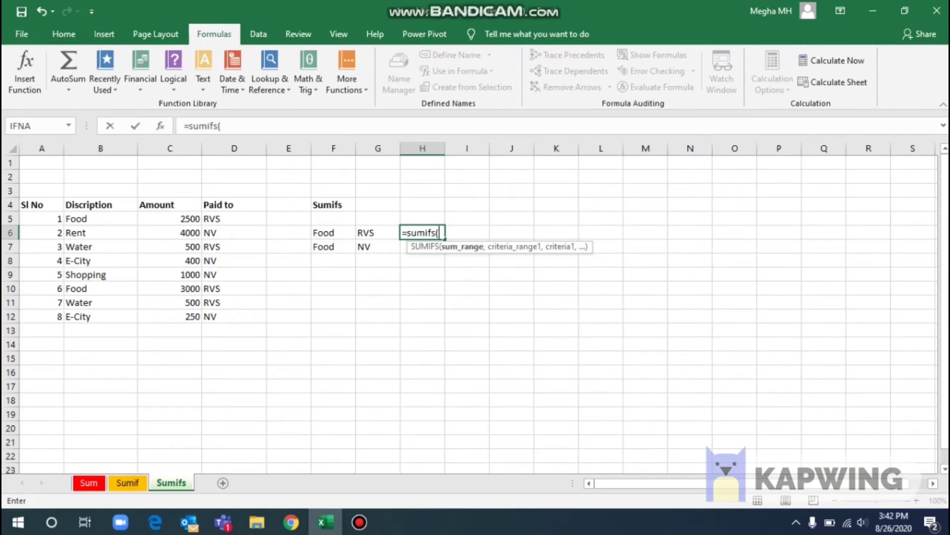
key(Left)
key(Left)
key(Left)
key(Left)
key(Left)
key(Up)
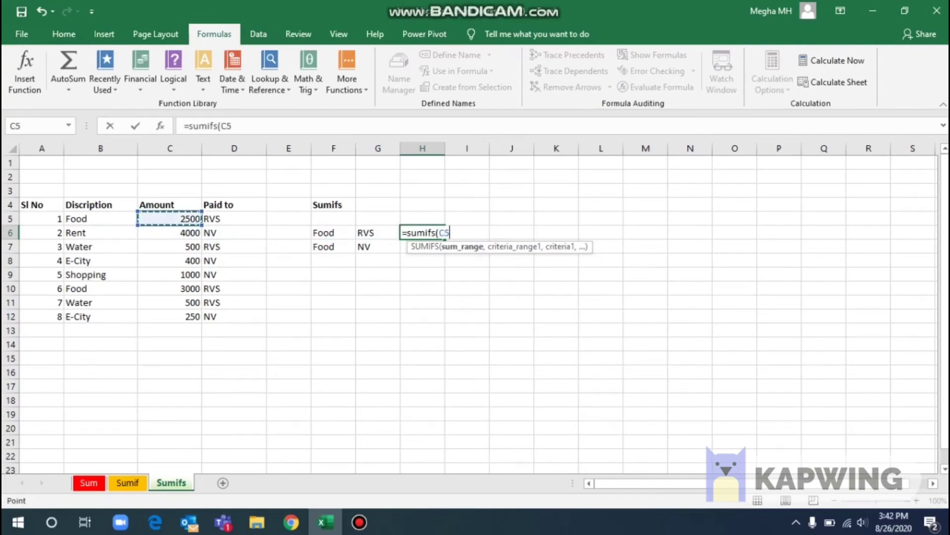
key(ctrl+shift+Down)
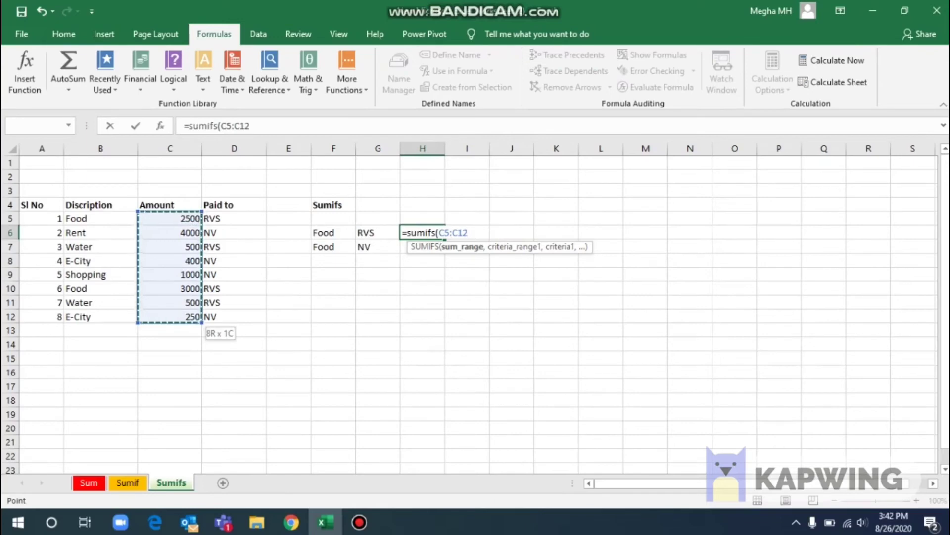
- Add the descriptions B5:B12 as the first criteria range of the H6 formula, with the criterion "Food"
text(,)
key(Left)
key(Left)
key(Left)
key(Left)
key(Left)
key(Left)
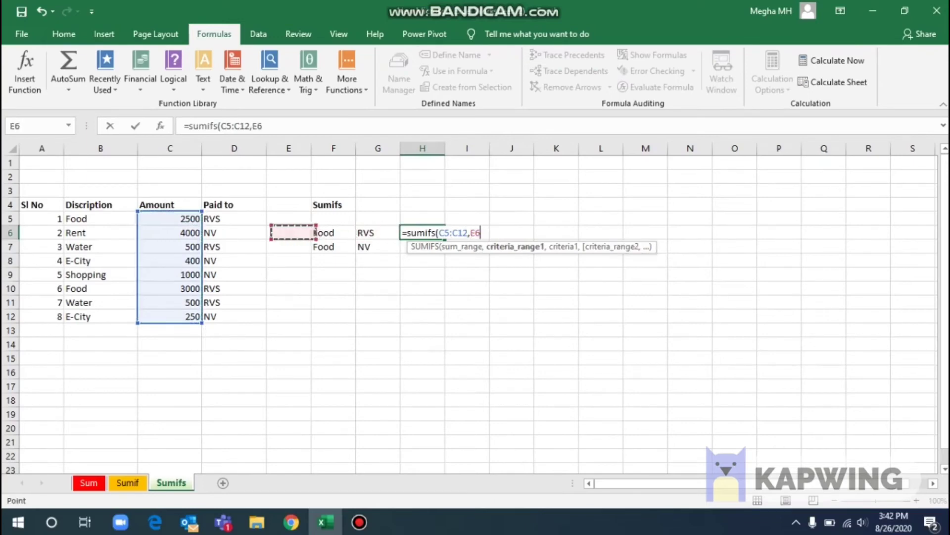
key(Up)
key(ctrl+shift+Down)
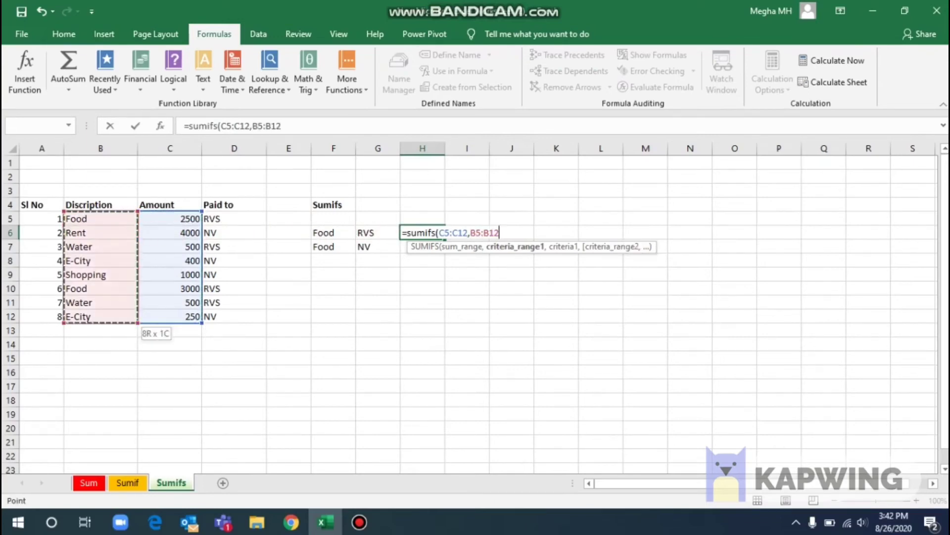
text(,)
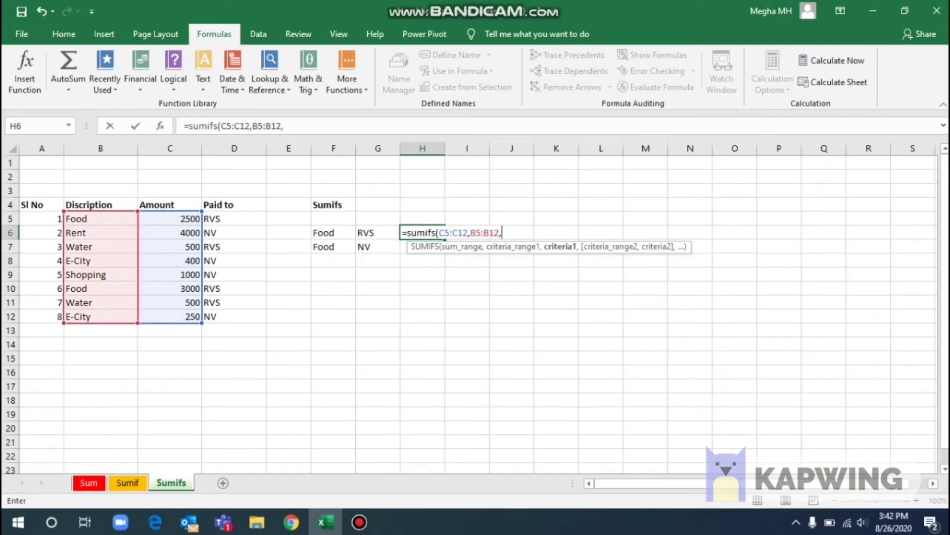
text("Food)
text(",)
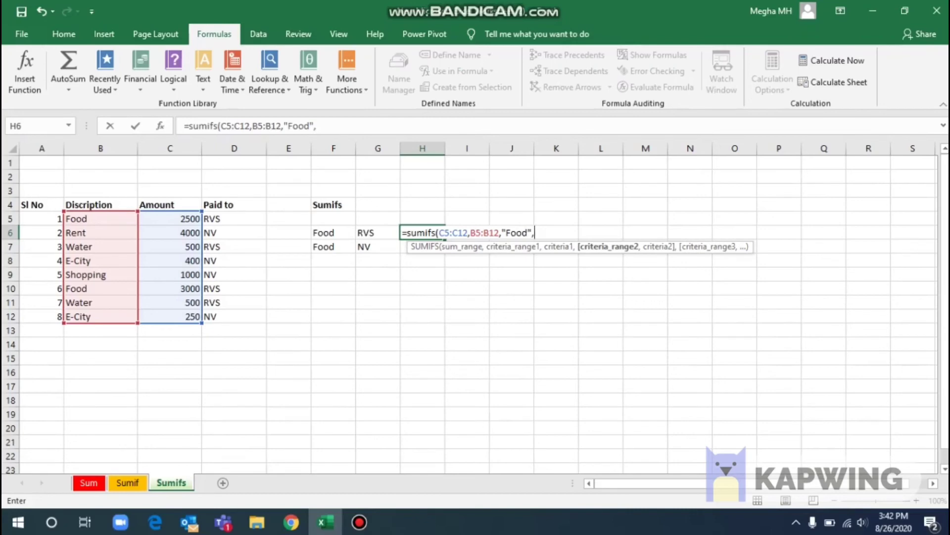
- Complete the SUMIFS formula in H6 with the Paid to range D5:D12 and the criterion "RVS"
key(Left)
key(Left)
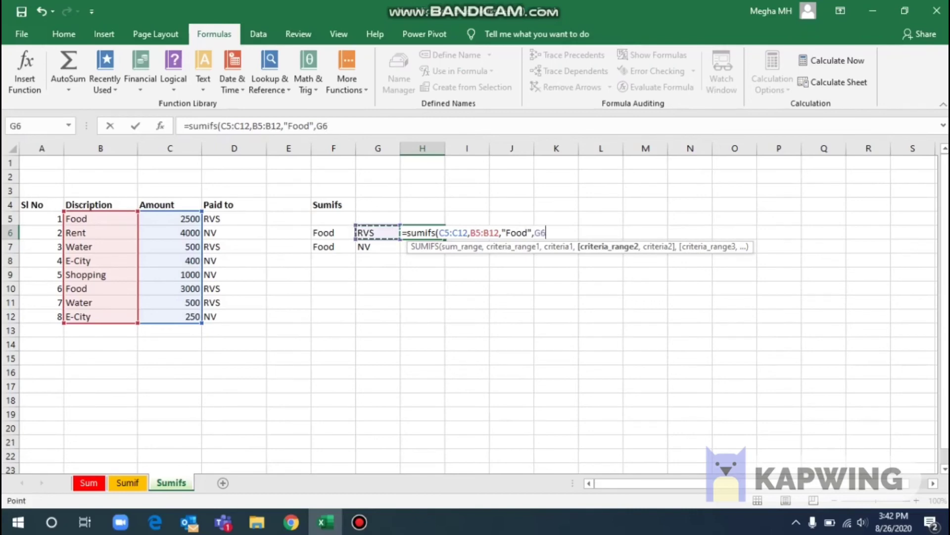
key(Left)
key(Up)
key(Left)
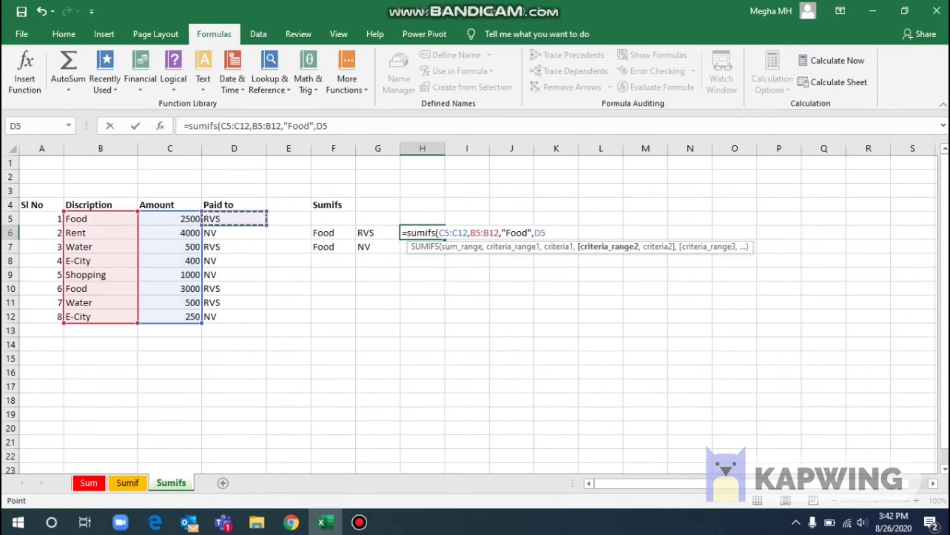
key(ctrl+shift+Down)
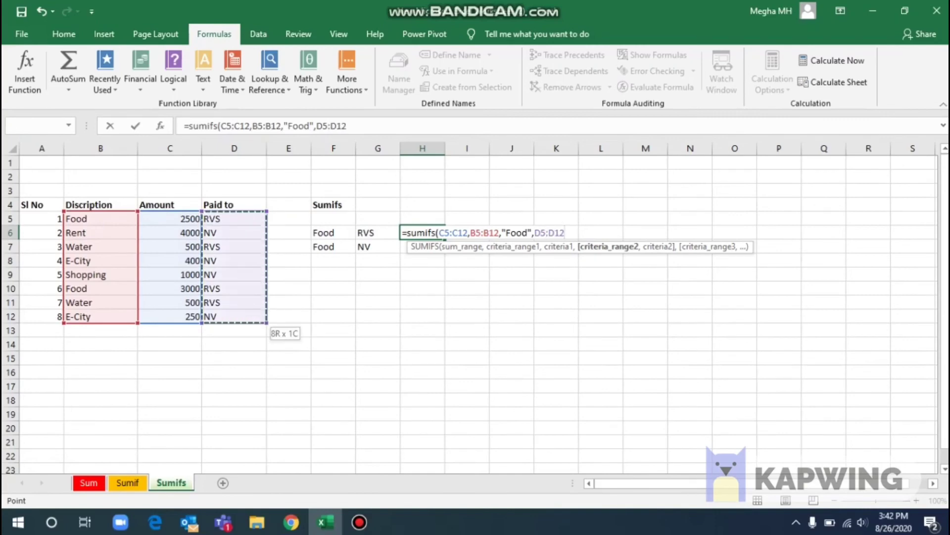
text(,)
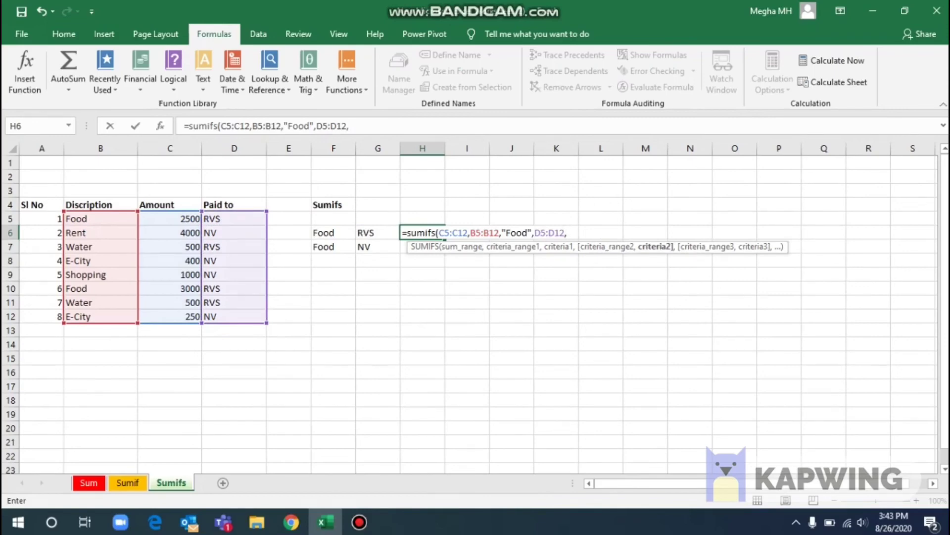
text("RVS"))
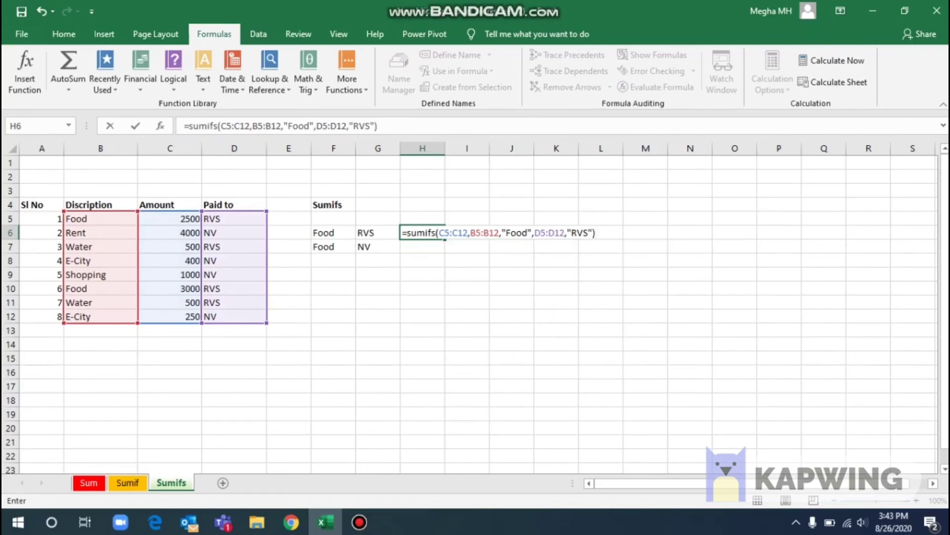
key(Return)
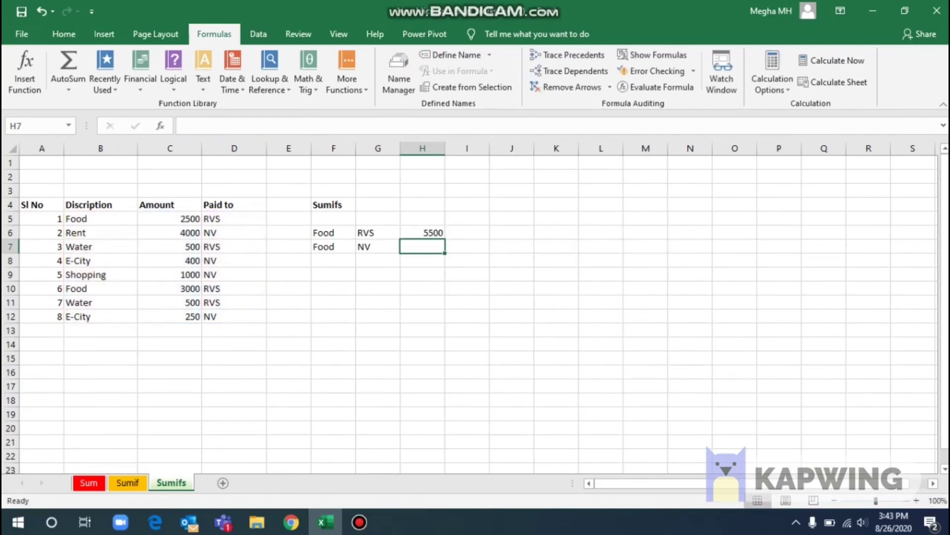
click(422, 232)
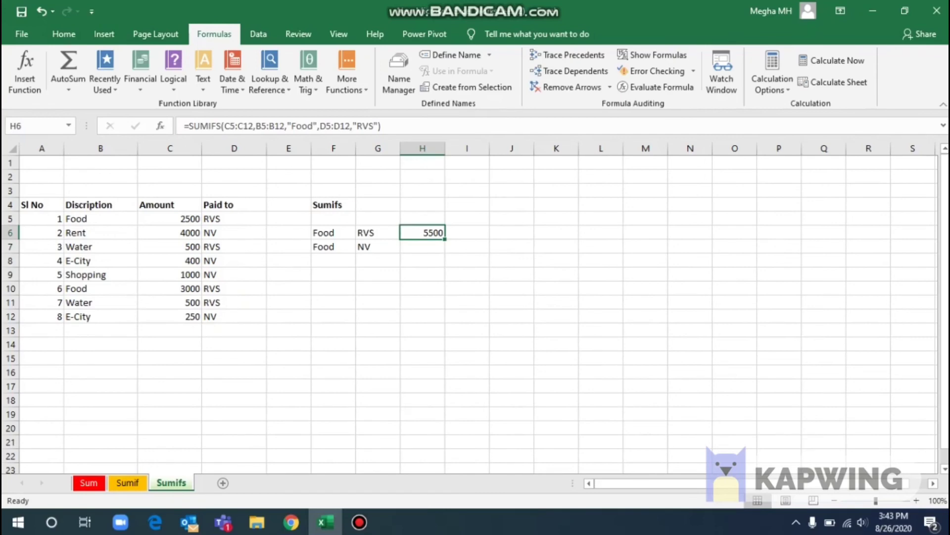
- Examine the amounts and Paid to entries of the two Food rows, rows 5 and 10, to check the SUMIFS result
click(170, 218)
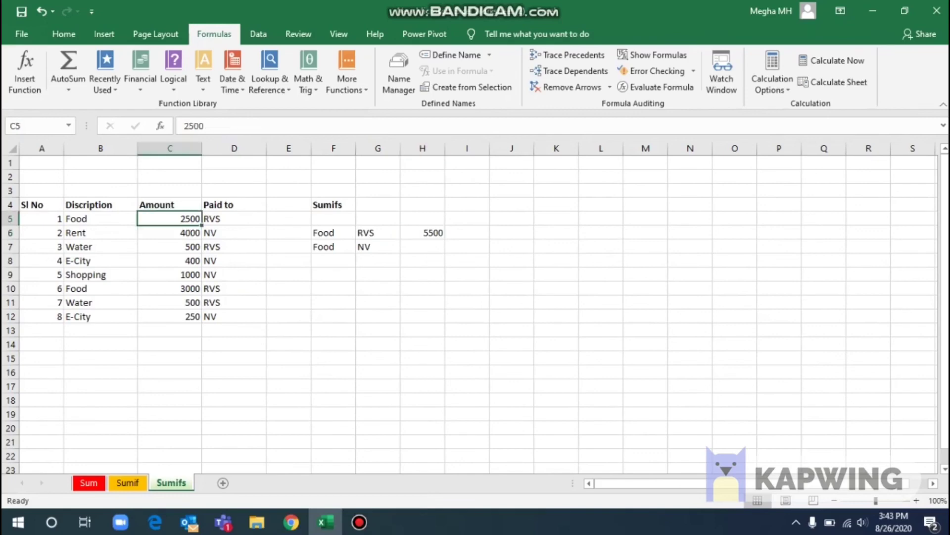
click(234, 218)
click(169, 218)
key(Right)
key(Down)
key(Down)
key(Down)
key(Down)
key(Down)
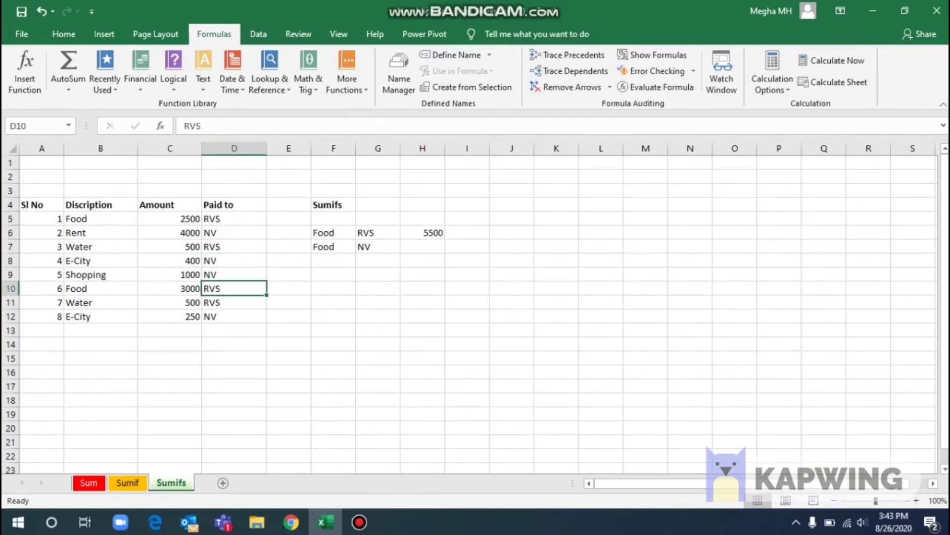
key(Left)
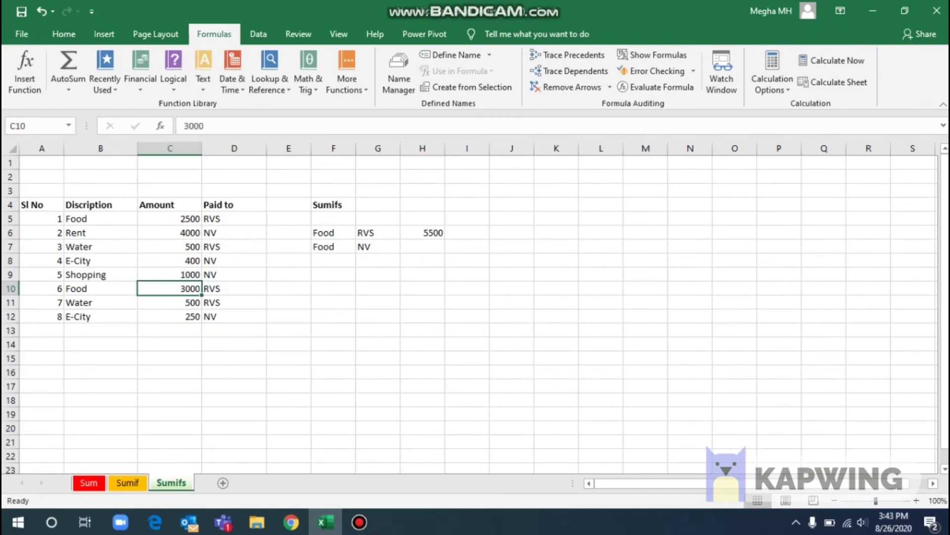
- Enter the two Food amounts paid to RVS, 2500 and 3000, in cells F10 and F11
key(Right)
key(Right)
key(Right)
text(2500)
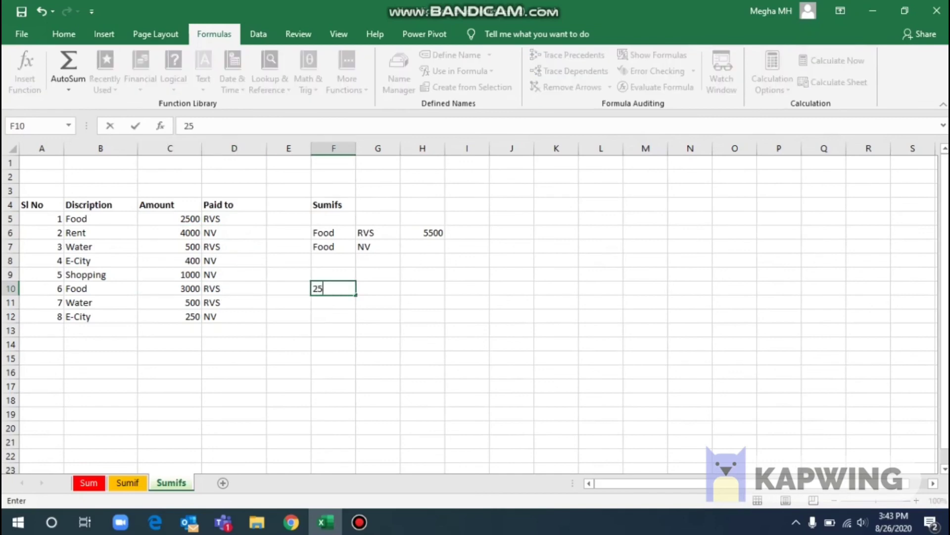
key(Return)
text(3000)
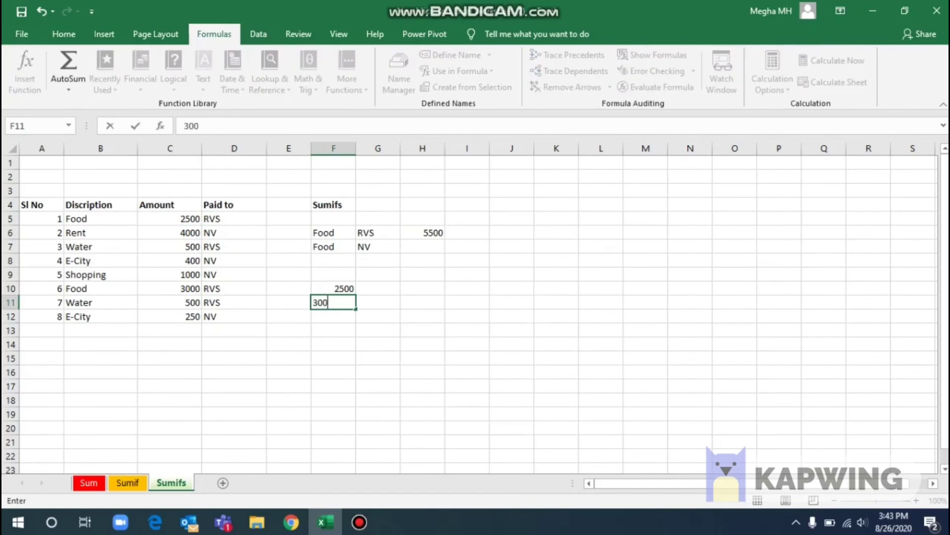
key(Return)
- Total the two amounts F10:F11 with a SUM formula in cell F12
key(alt+equal)
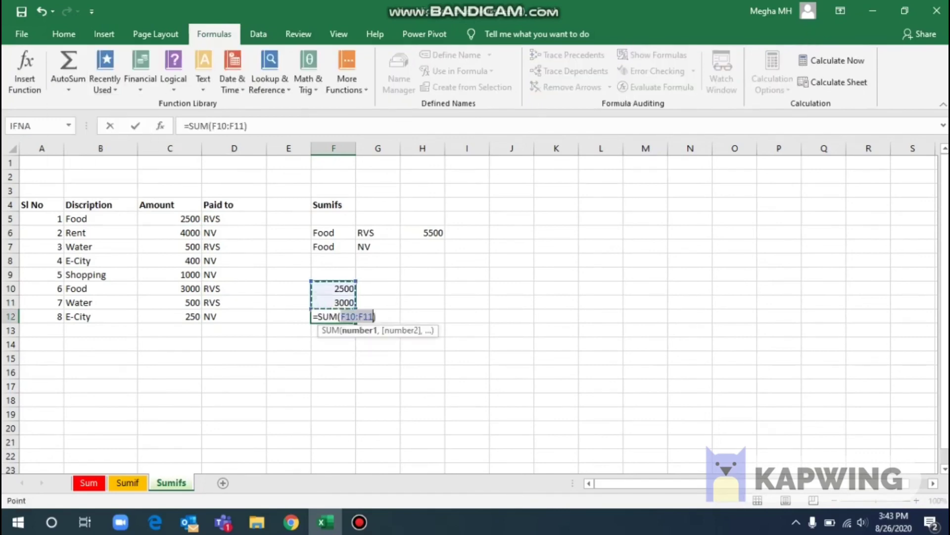
key(Return)
key(Up)
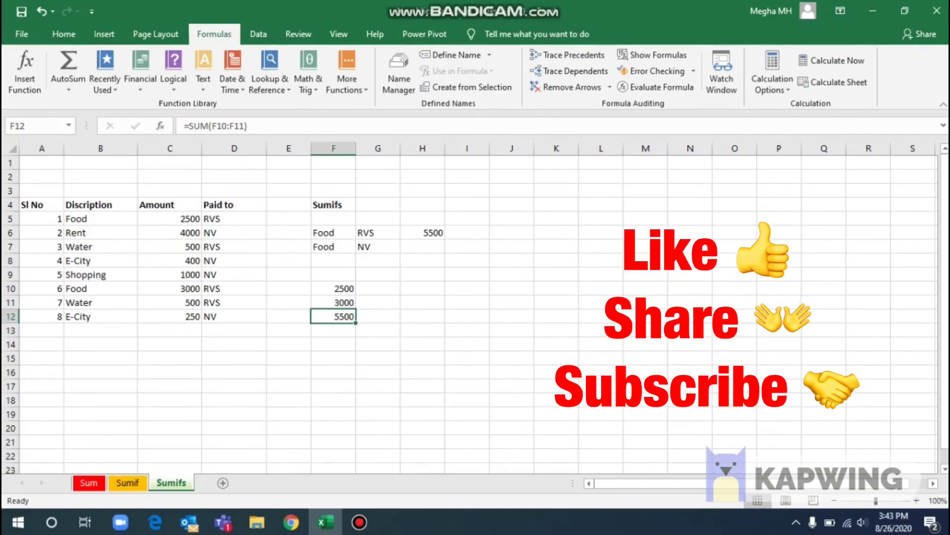
click(377, 315)
click(422, 316)
click(422, 288)
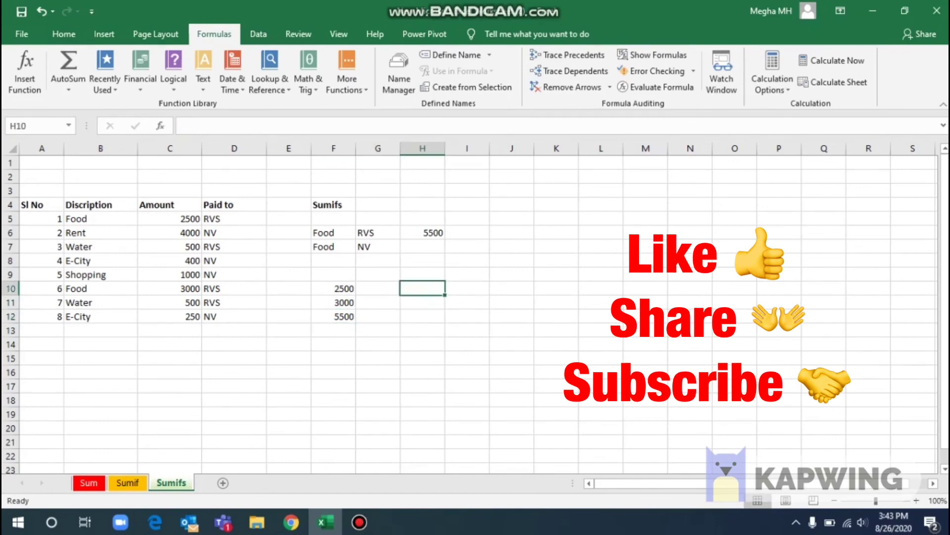